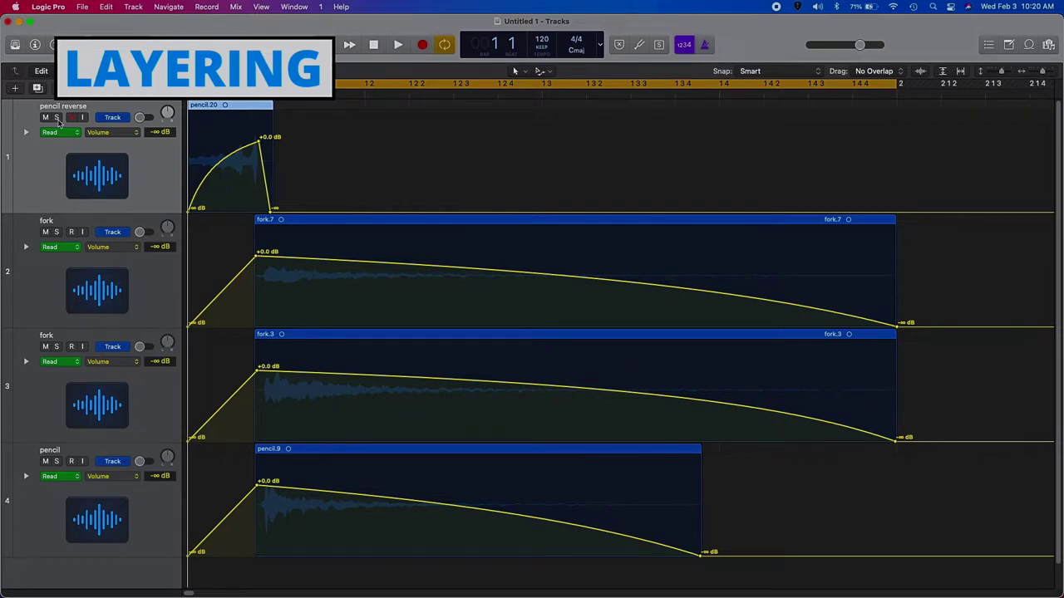
Solo and play the pencil reverse layer, then the first fork layer, each on its own.
{"action": "left_click", "coordinate": [56, 118]}
{"action": "key", "text": "space"}
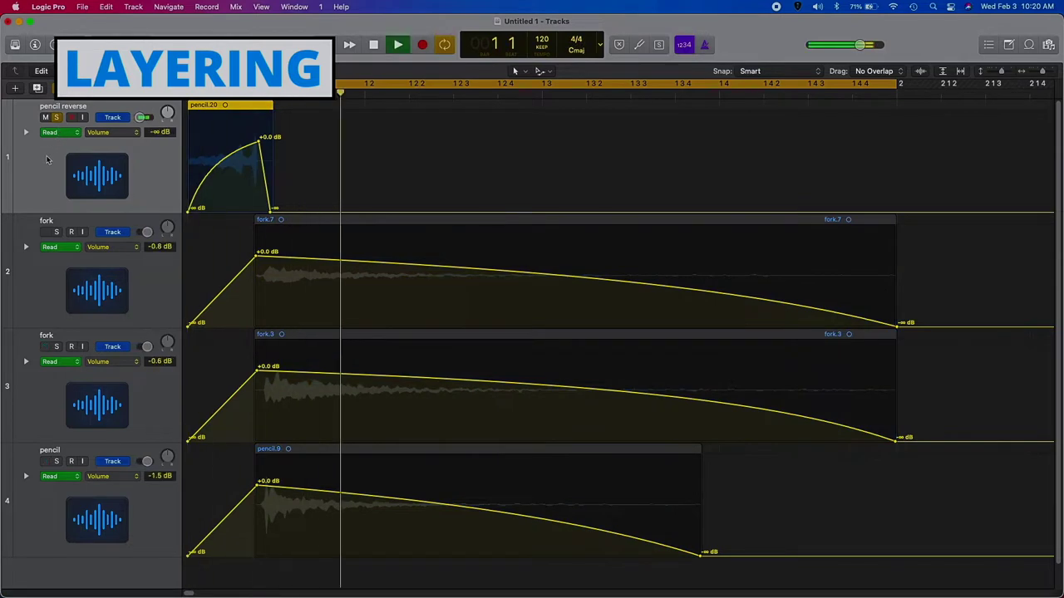
{"action": "key", "text": "space"}
{"action": "key", "text": "space"}
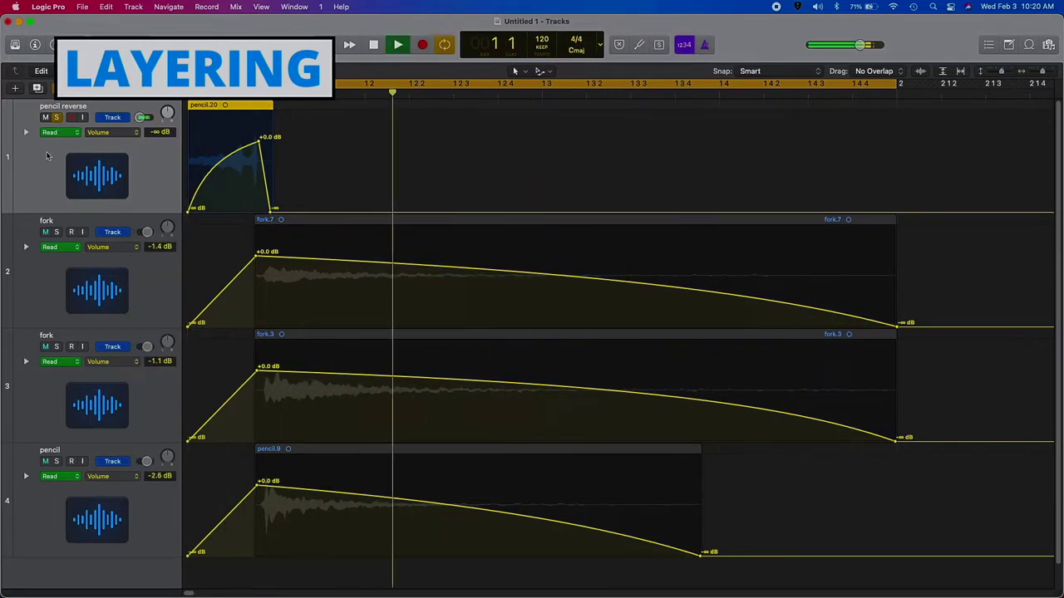
{"action": "key", "text": "space"}
{"action": "left_click", "coordinate": [56, 118]}
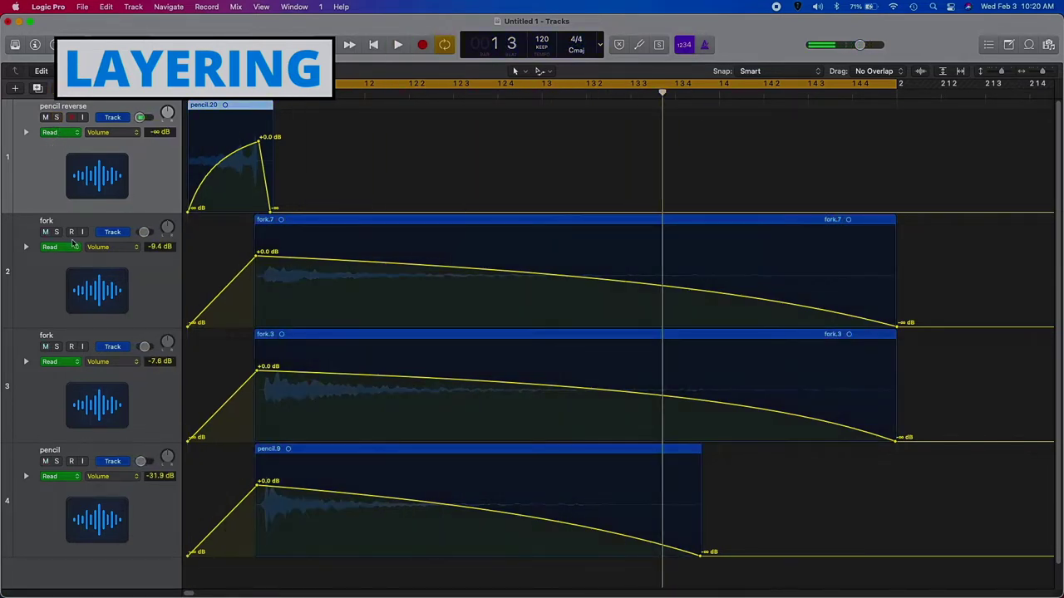
{"action": "left_click", "coordinate": [56, 232]}
{"action": "key", "text": "space"}
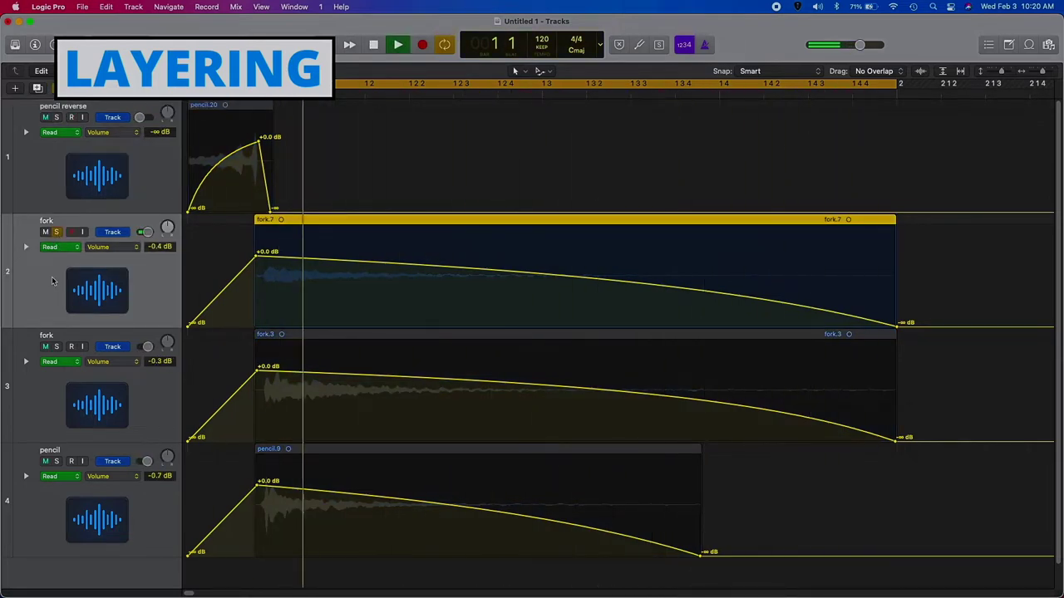
{"action": "key", "text": "space"}
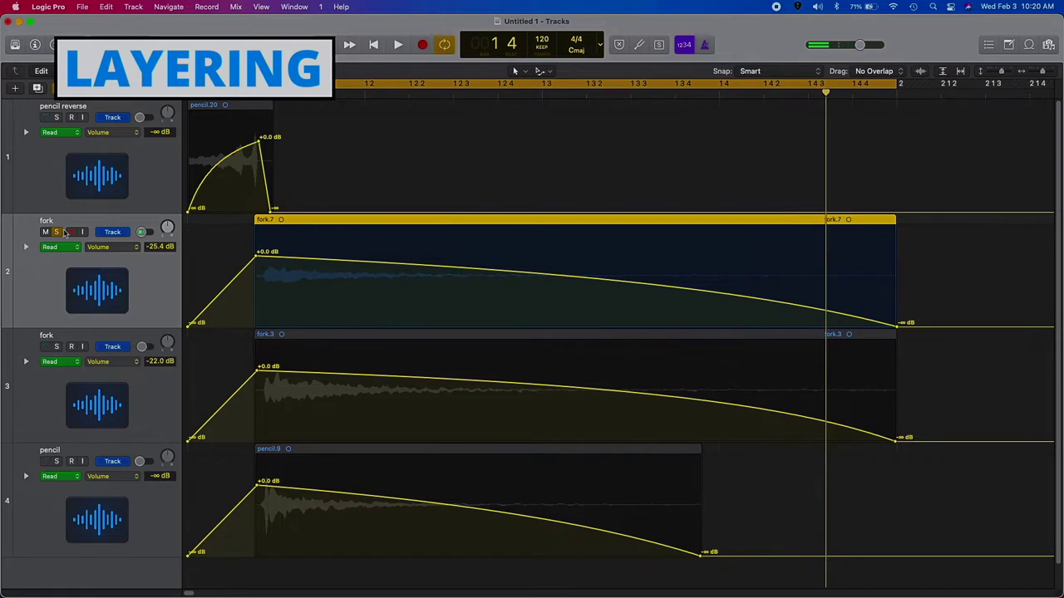
{"action": "left_click", "coordinate": [57, 232]}
Audition the second fork and pencil layers solo, then play all four regions together.
{"action": "left_click", "coordinate": [71, 336]}
{"action": "left_click", "coordinate": [57, 347]}
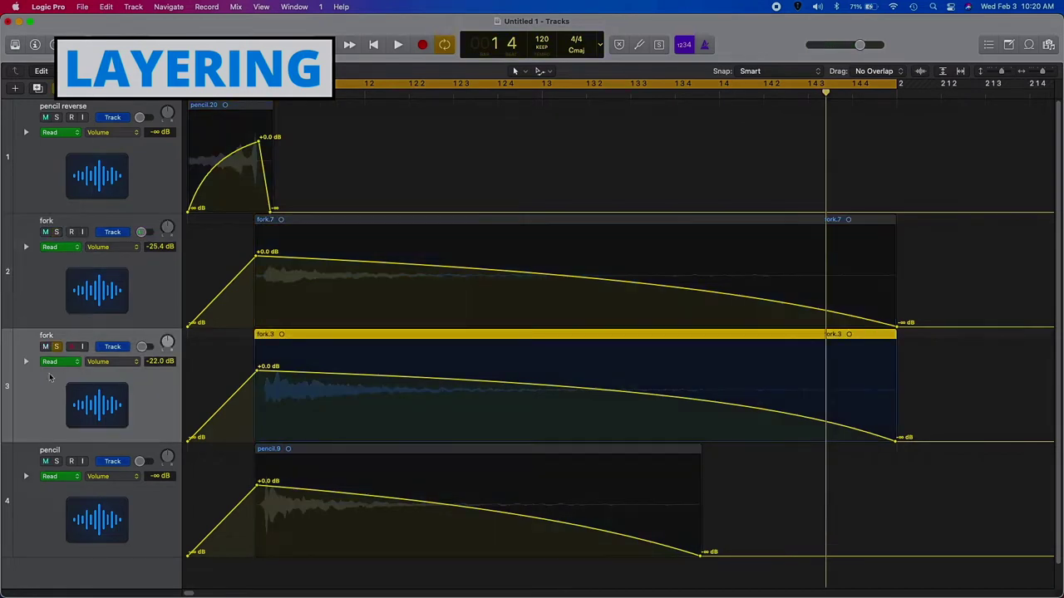
{"action": "key", "text": "space"}
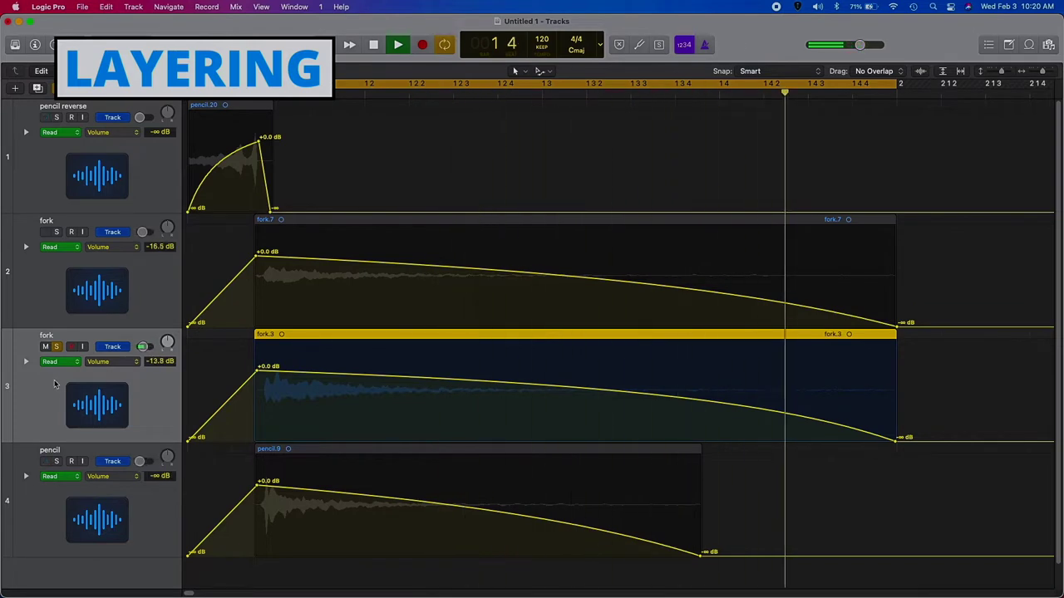
{"action": "key", "text": "space"}
{"action": "left_click", "coordinate": [56, 346]}
{"action": "left_click", "coordinate": [41, 532]}
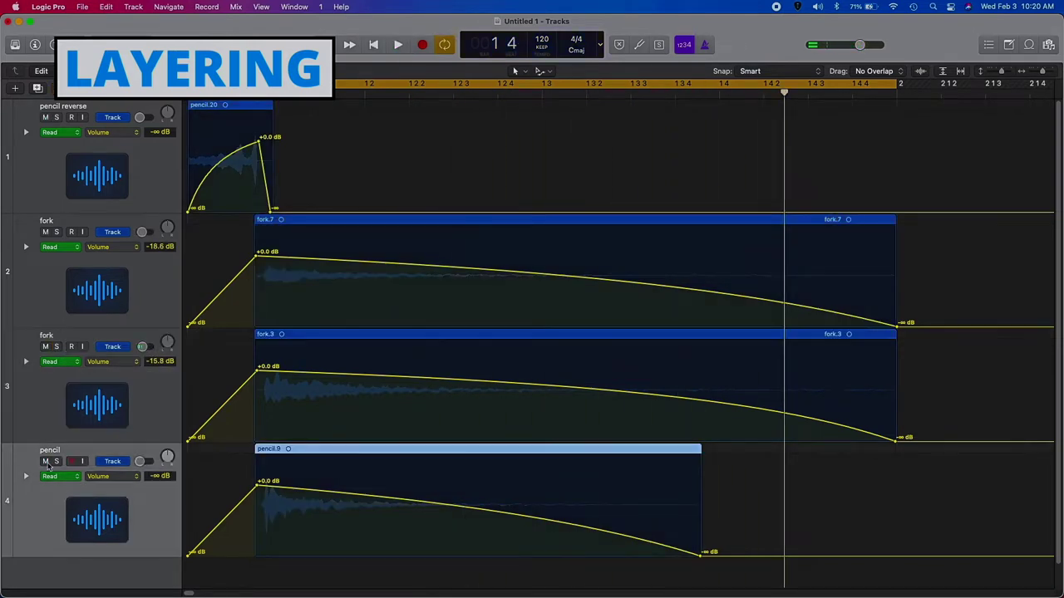
{"action": "left_click", "coordinate": [56, 462]}
{"action": "key", "text": "space"}
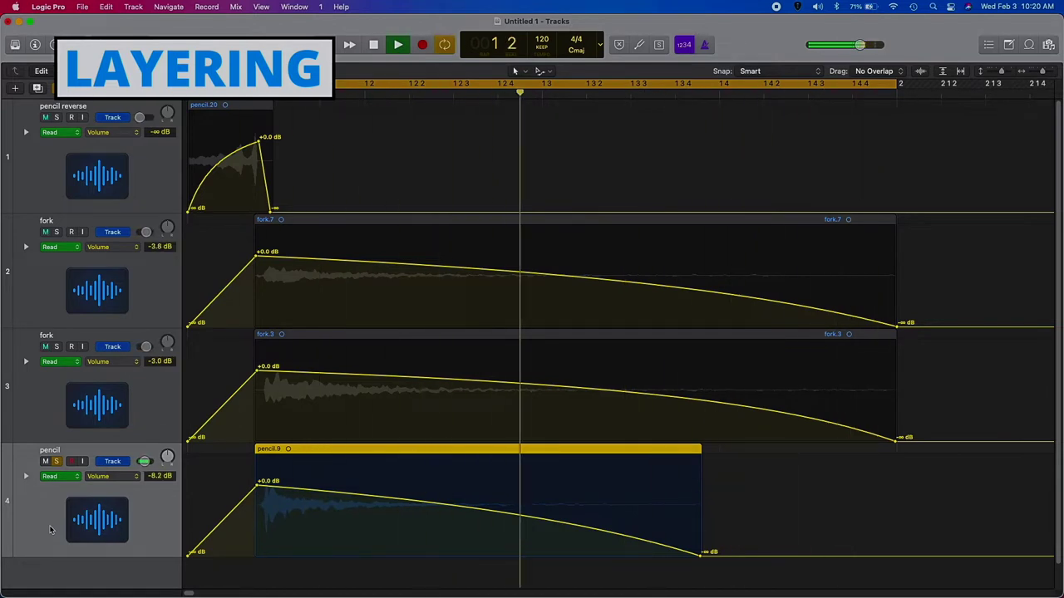
{"action": "key", "text": "space"}
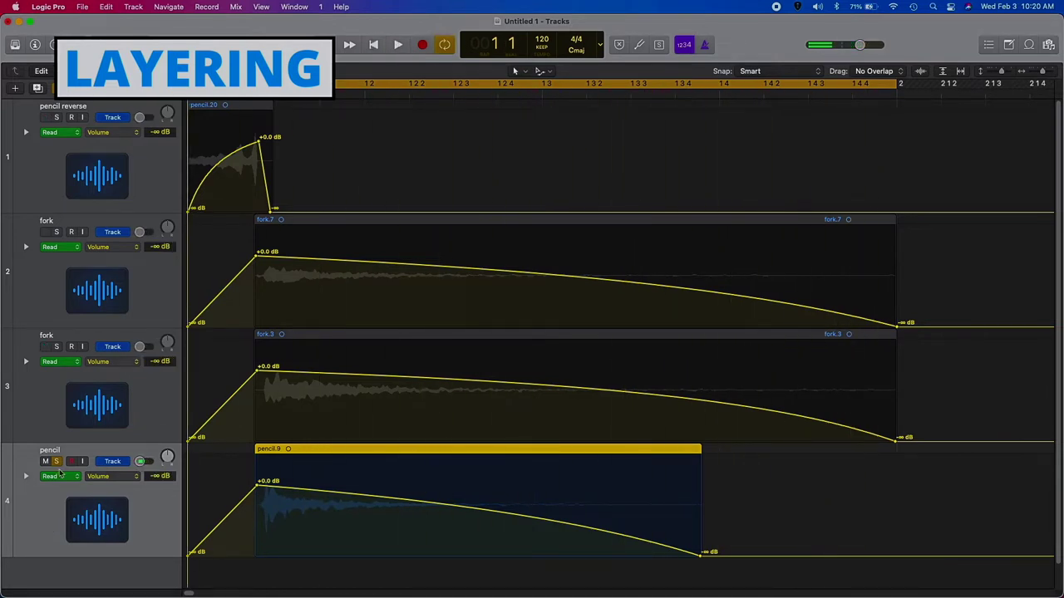
{"action": "key", "text": "super+a"}
{"action": "key", "text": "space"}
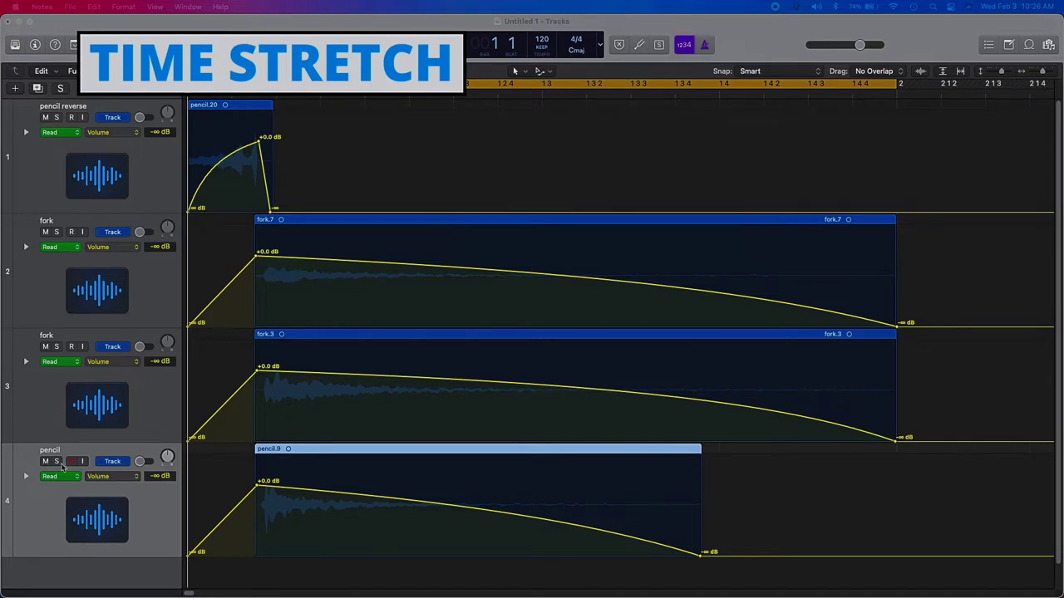
Stretch the soloed pencil recording with Time & Pitch Machine and play back the longer result.
{"action": "left_click", "coordinate": [57, 462]}
{"action": "key", "text": "space"}
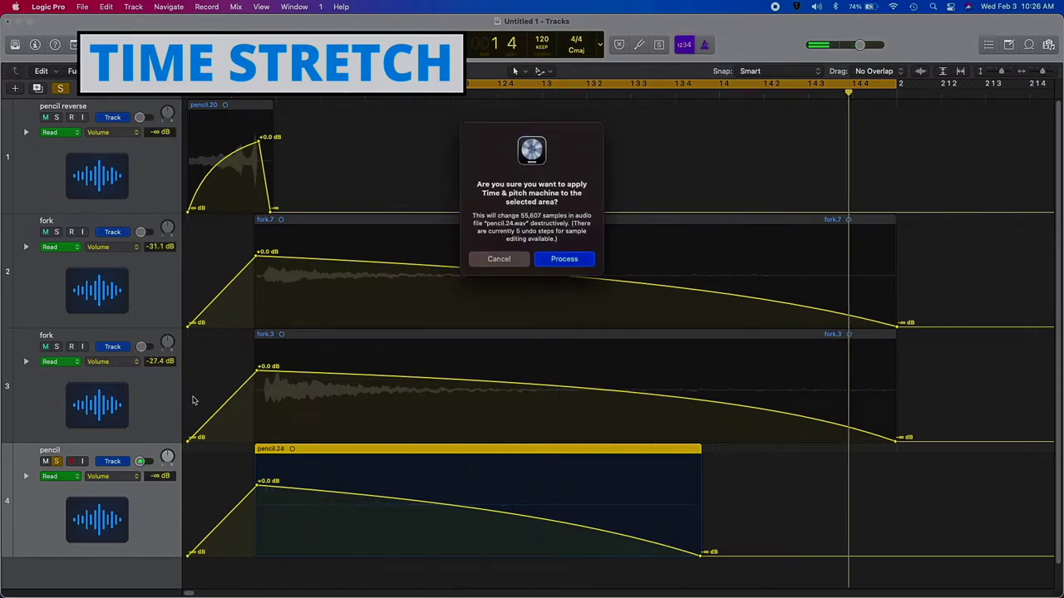
{"action": "key", "text": "Return"}
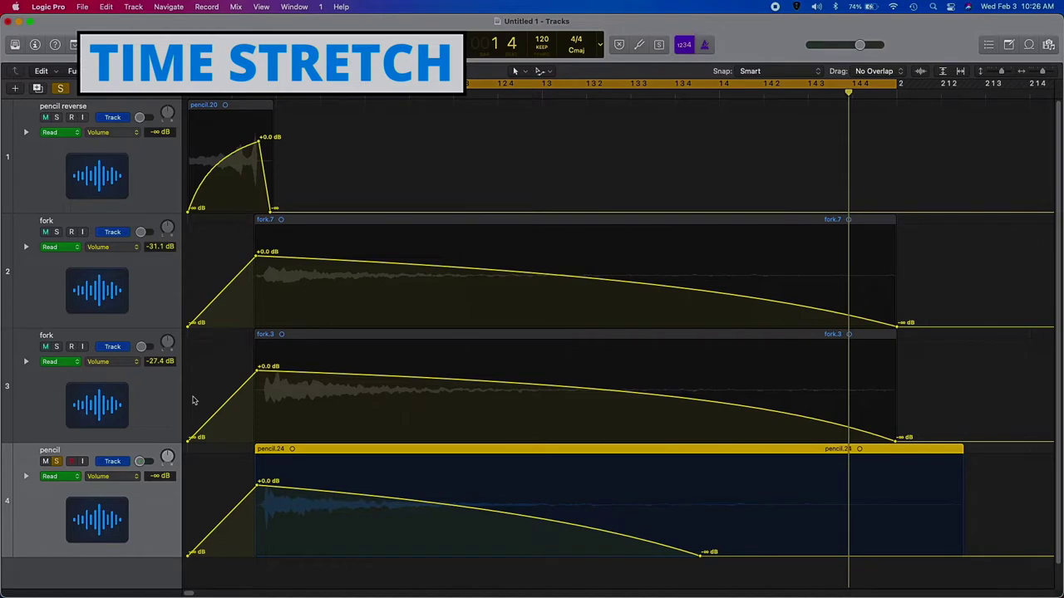
{"action": "key", "text": "space"}
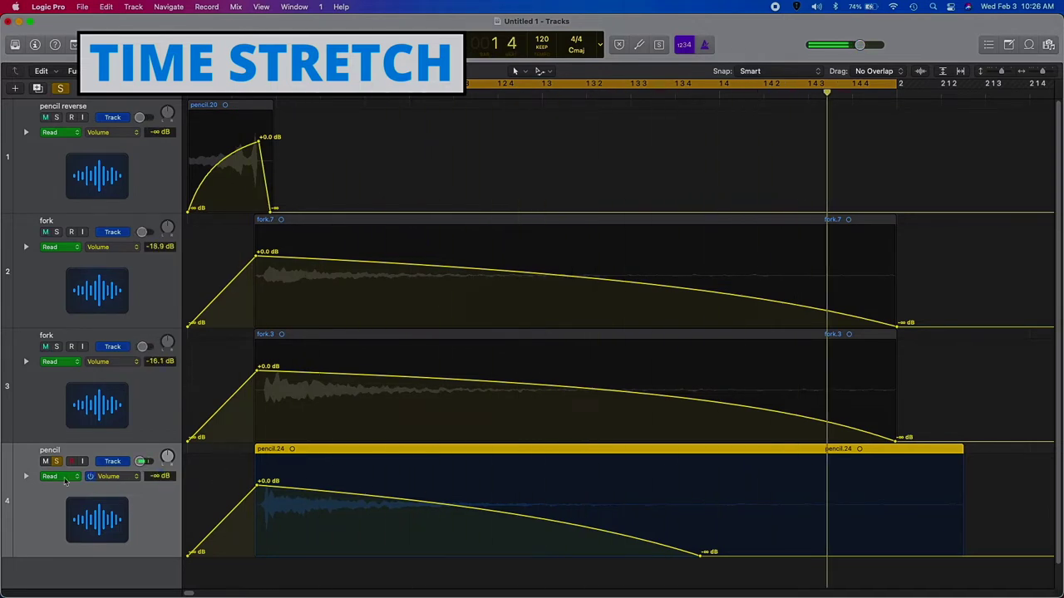
Drag the pencil fade-out point to the stretched region's end, then unsolo the track.
{"action": "left_click", "coordinate": [56, 461]}
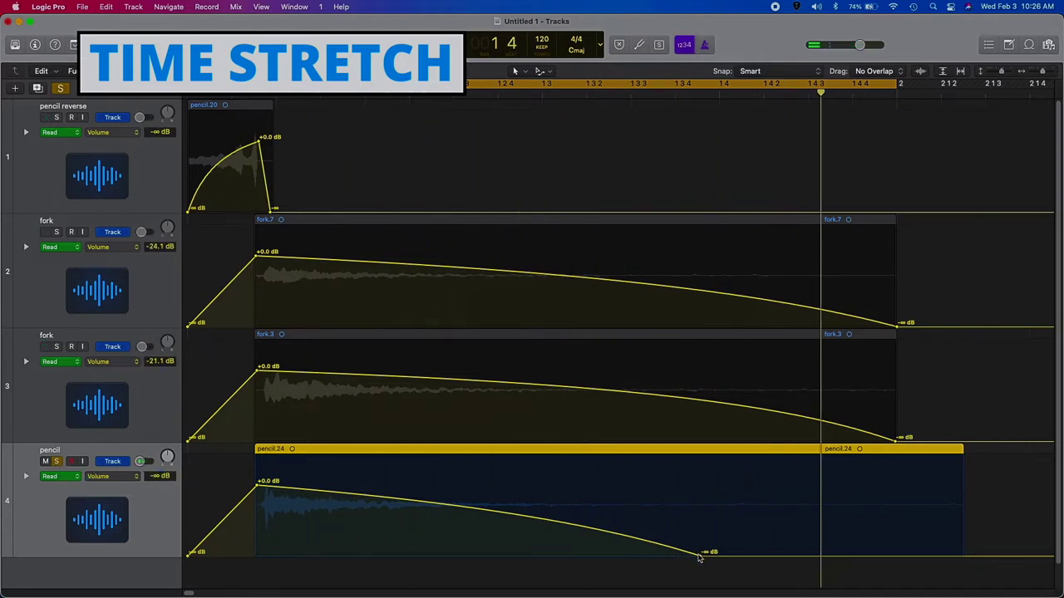
{"action": "left_click_drag", "start_coordinate": [698, 557], "coordinate": [889, 553]}
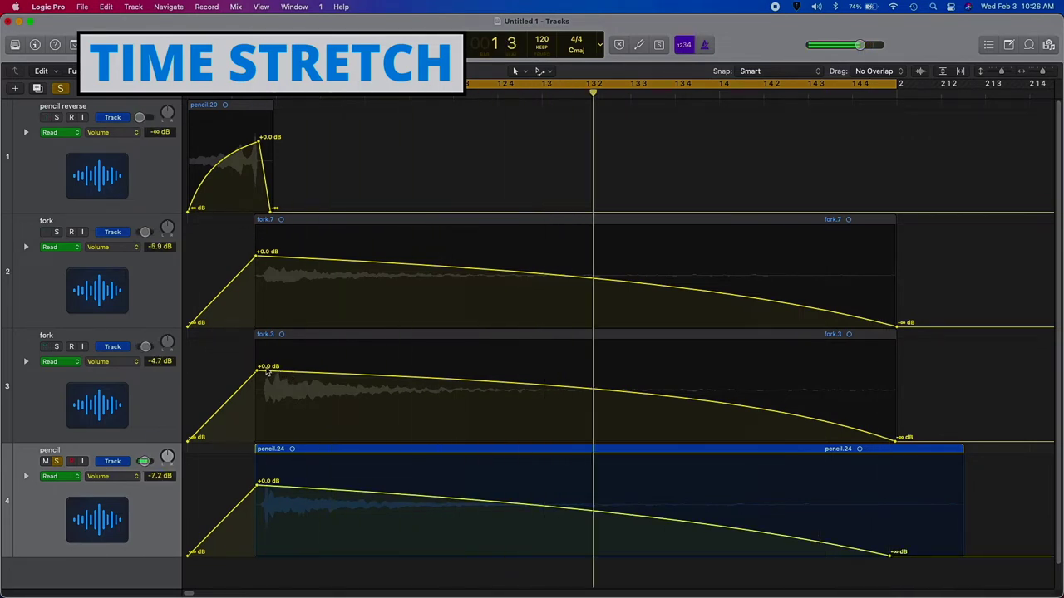
{"action": "left_click", "coordinate": [54, 462]}
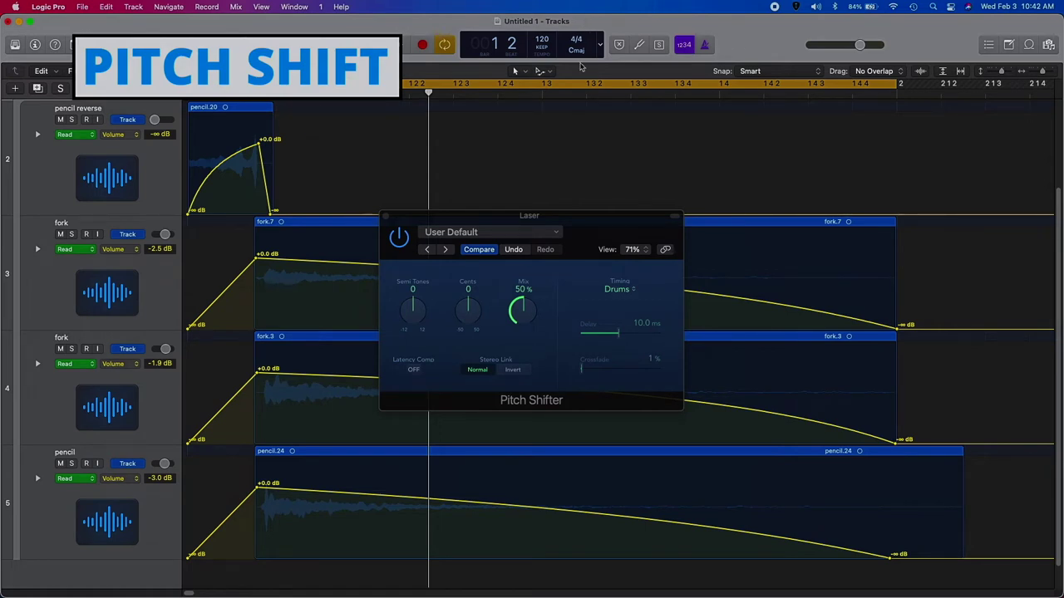
Raise the Laser Pitch Shifter mix and lower it to -6 semitones while the laser plays.
{"action": "left_click_drag", "start_coordinate": [517, 311], "coordinate": [520, 308]}
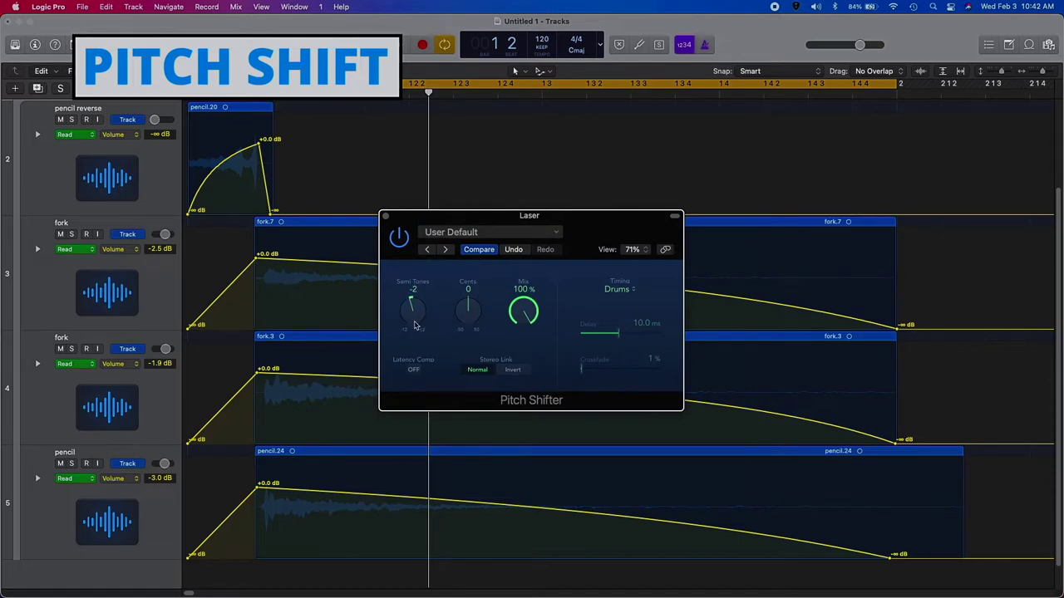
{"action": "key", "text": "space"}
{"action": "left_click_drag", "start_coordinate": [411, 309], "coordinate": [420, 345]}
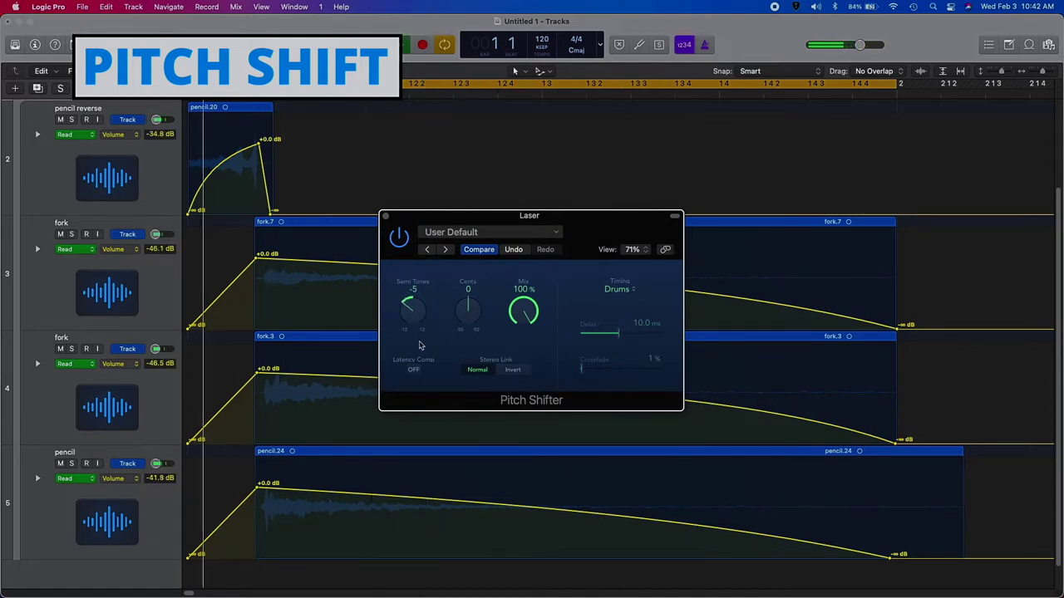
{"action": "left_click_drag", "start_coordinate": [422, 355], "coordinate": [428, 366]}
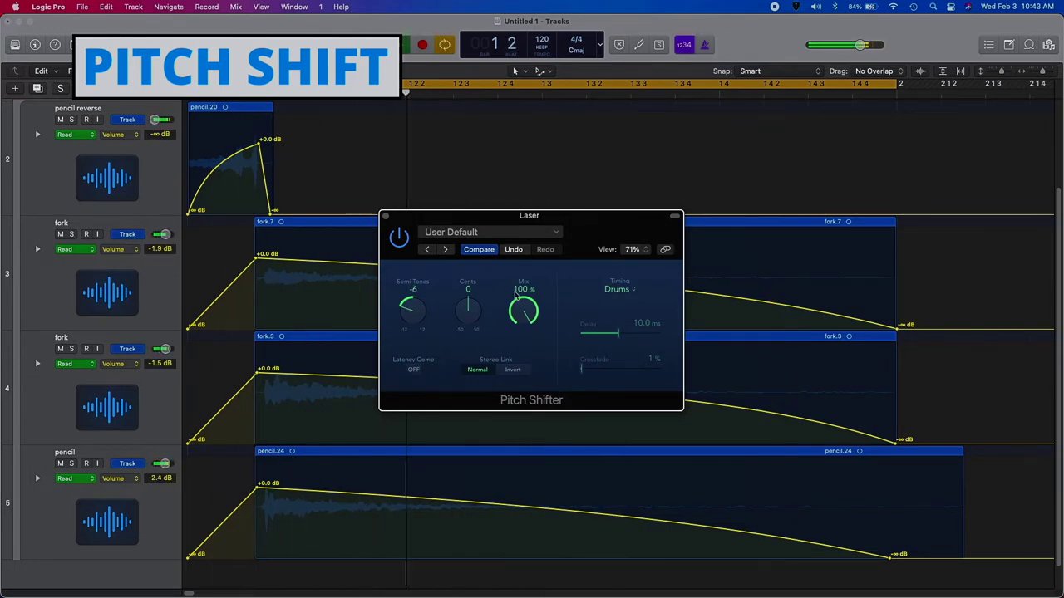
Back the Pitch Shifter mix off to 75%, then bypass and re-enable it twice to compare.
{"action": "left_click_drag", "start_coordinate": [522, 341], "coordinate": [539, 409]}
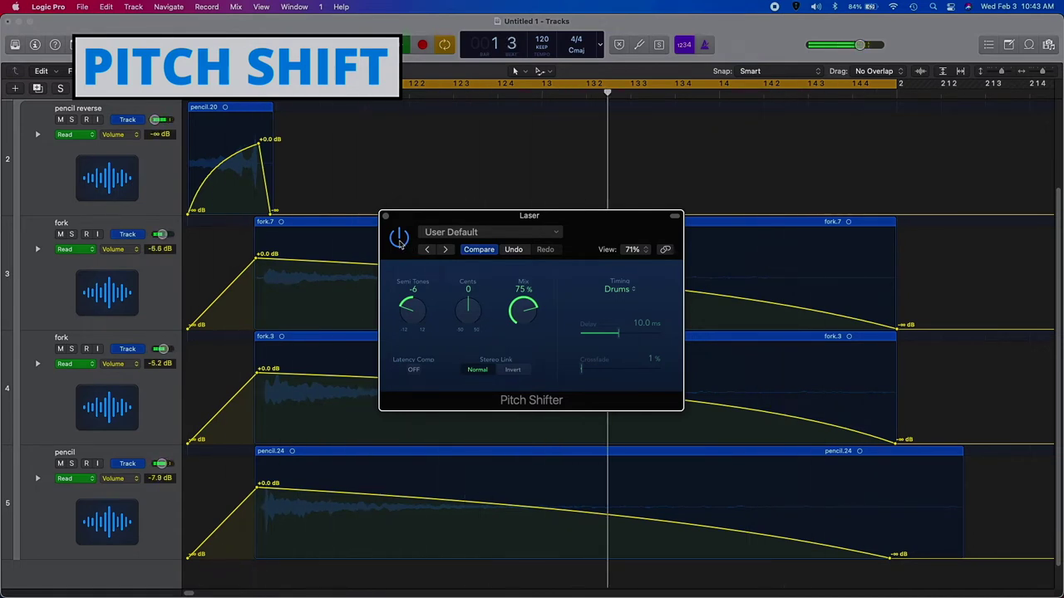
{"action": "left_click", "coordinate": [399, 238]}
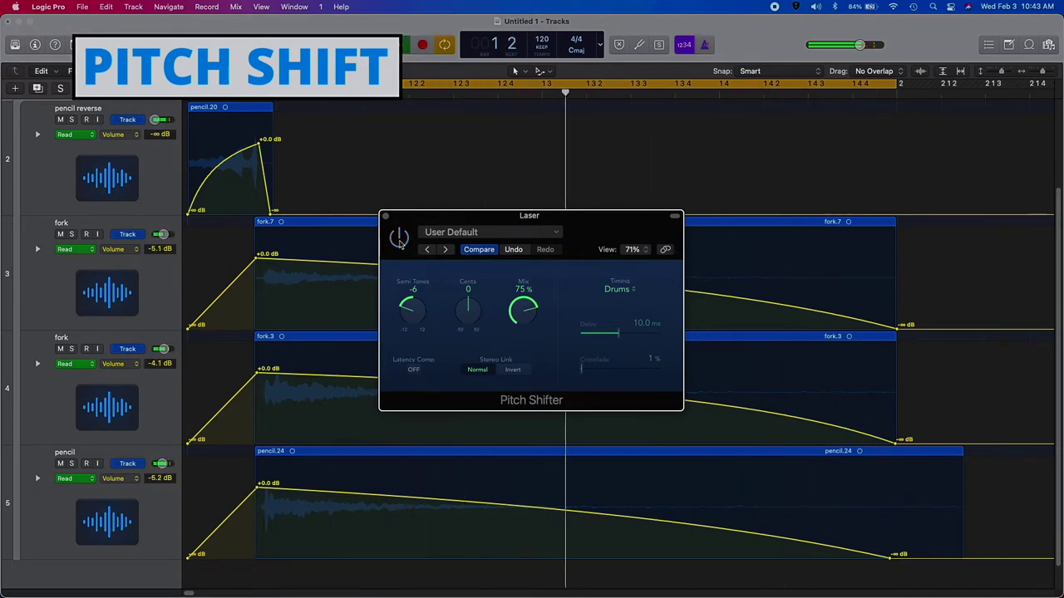
{"action": "left_click", "coordinate": [399, 238]}
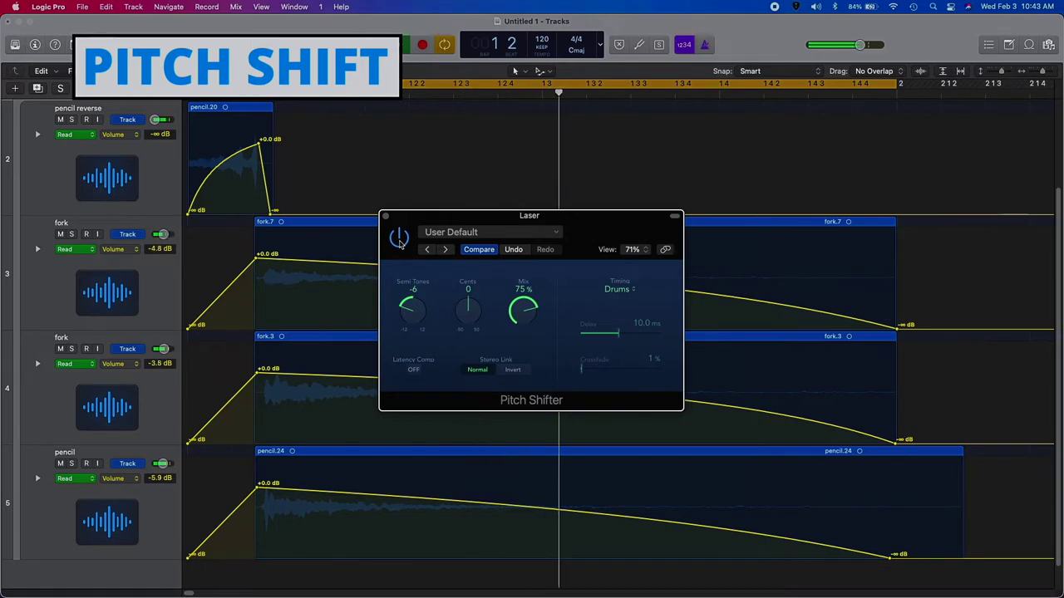
{"action": "left_click", "coordinate": [399, 237]}
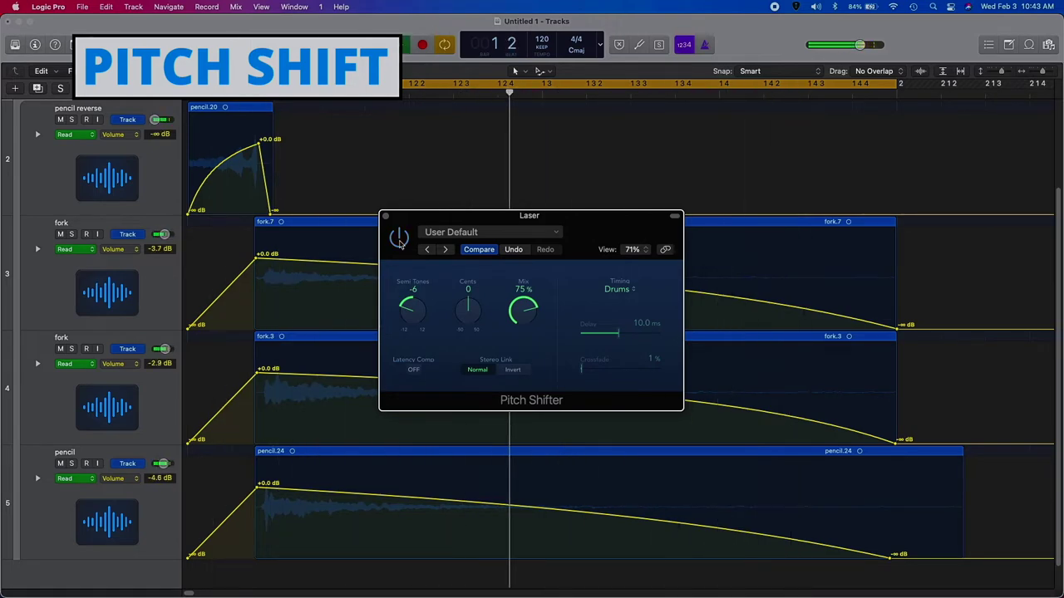
{"action": "left_click", "coordinate": [399, 238]}
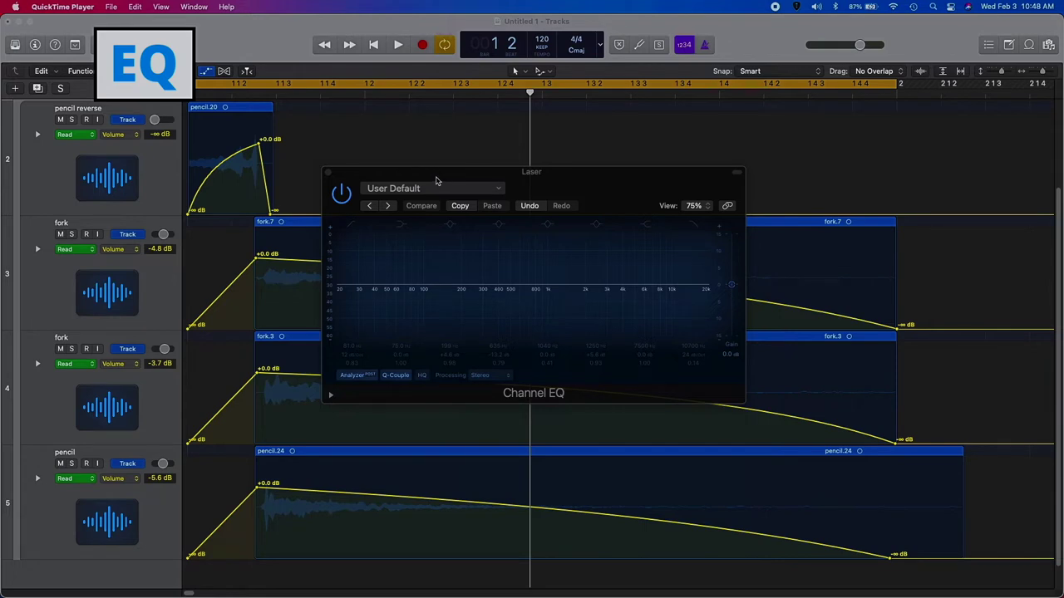
Enable low and high cuts, a +4.6 dB 199 Hz boost, a -13.2 dB 635 Hz notch and a 1250 Hz boost.
{"action": "left_click", "coordinate": [436, 181]}
{"action": "left_click", "coordinate": [350, 225]}
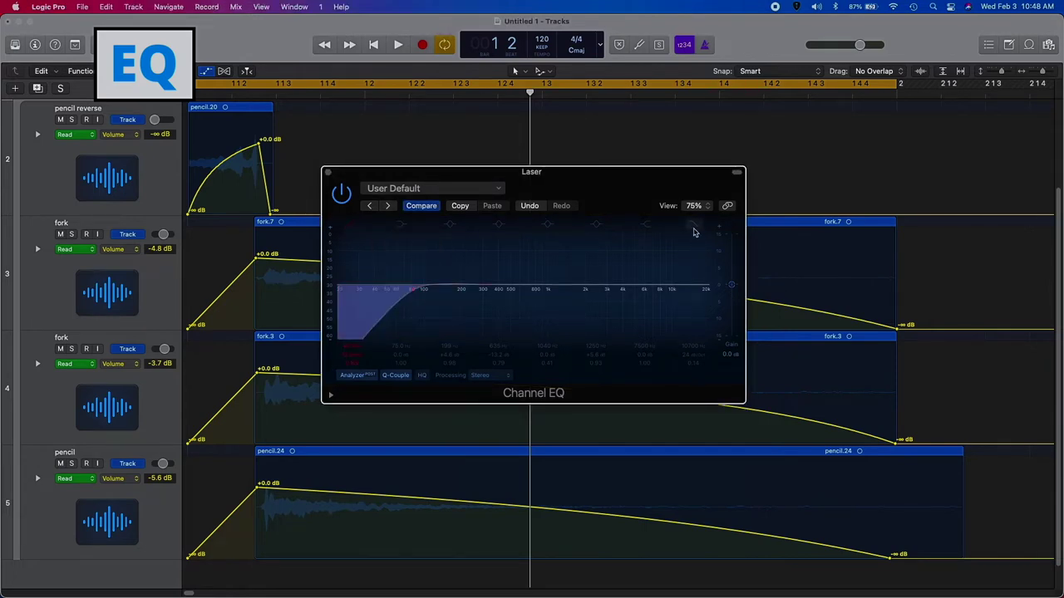
{"action": "left_click", "coordinate": [694, 224]}
{"action": "key", "text": "space"}
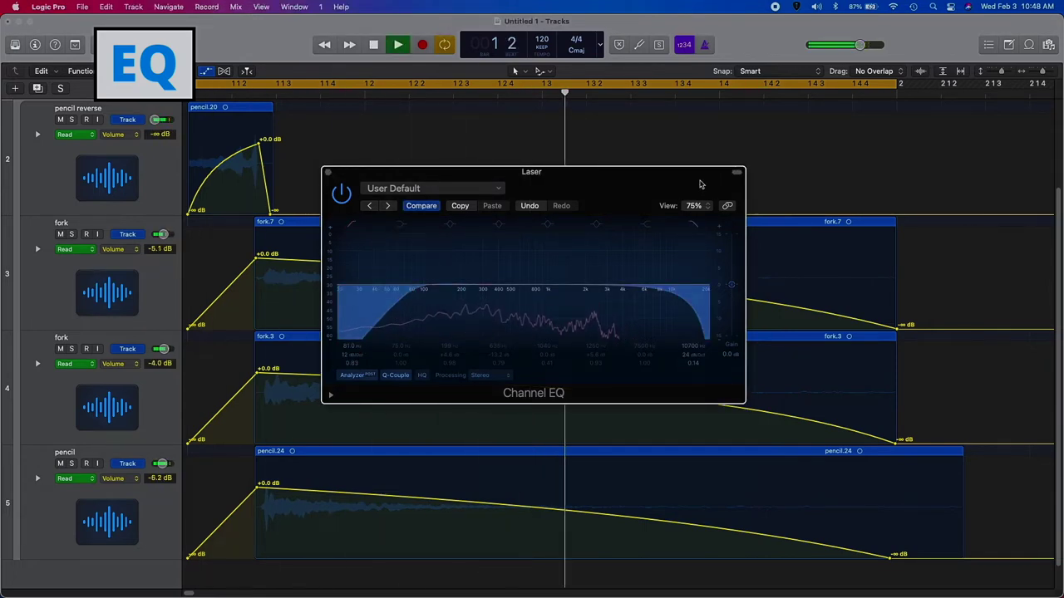
{"action": "left_click", "coordinate": [449, 225]}
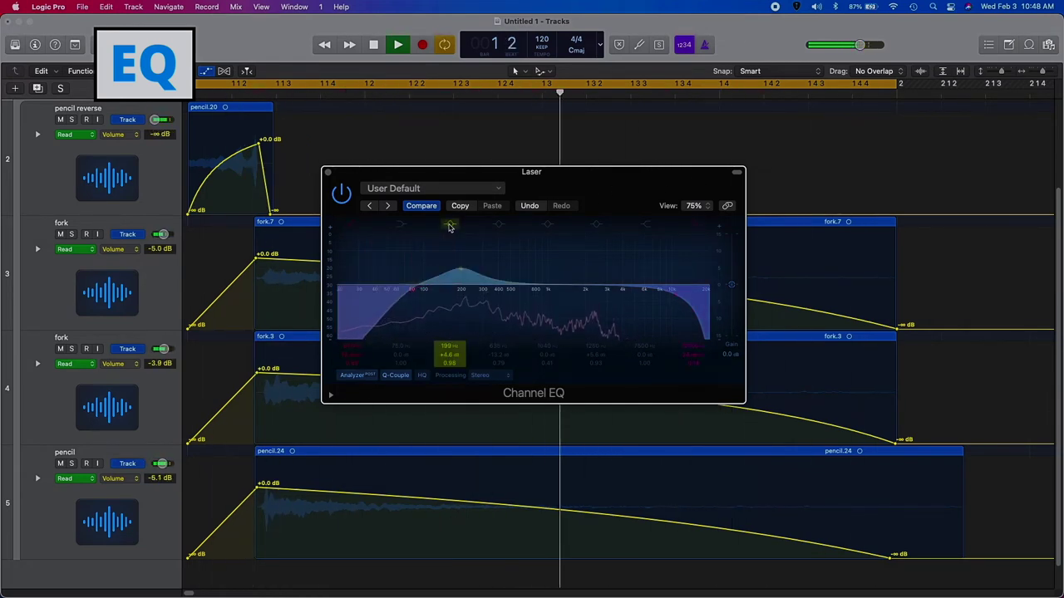
{"action": "left_click", "coordinate": [448, 225]}
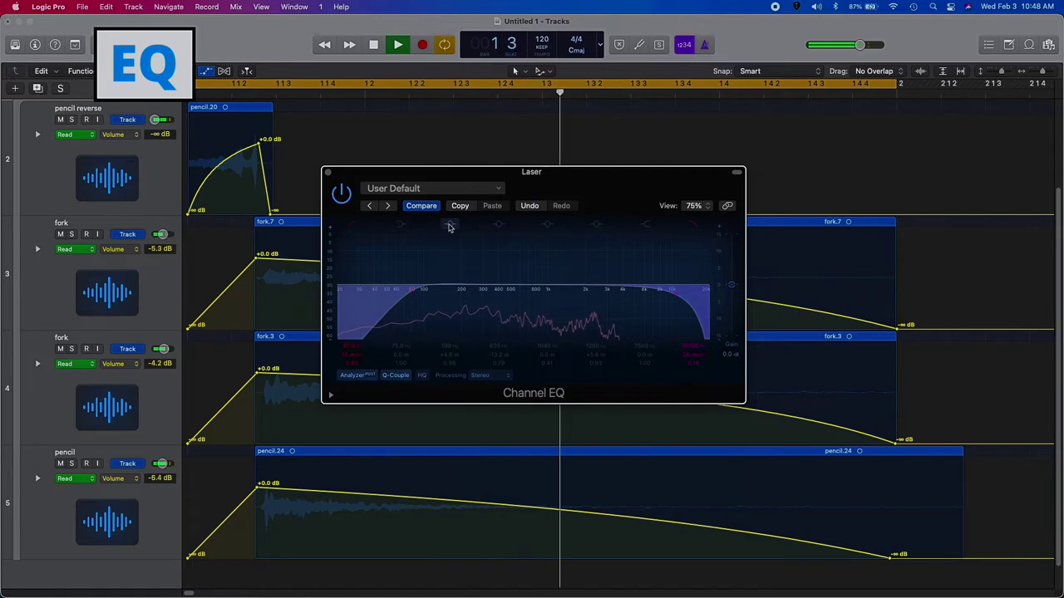
{"action": "left_click", "coordinate": [449, 225]}
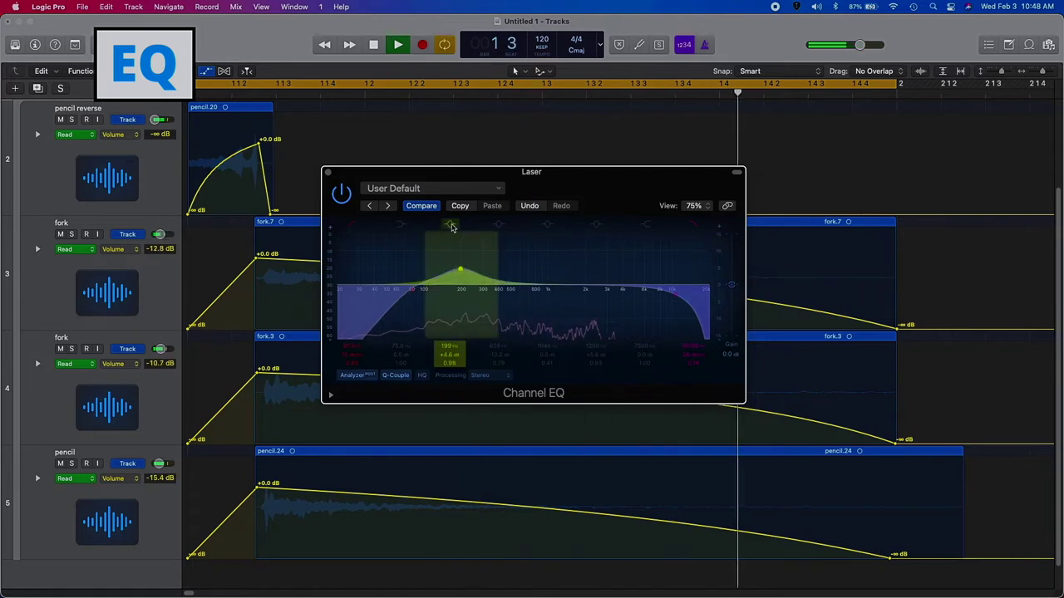
{"action": "left_click", "coordinate": [500, 225]}
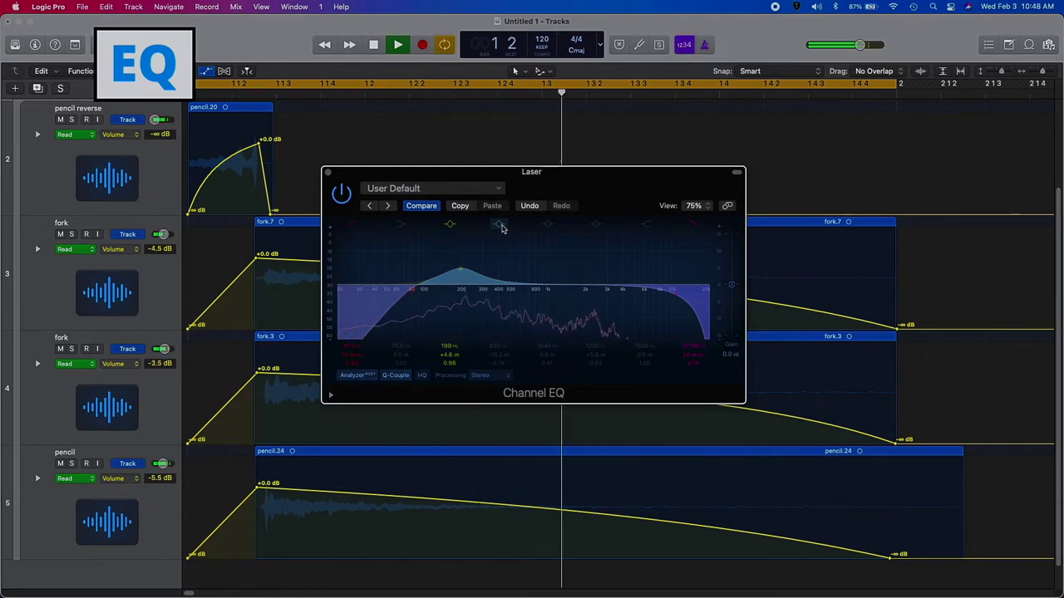
{"action": "left_click", "coordinate": [500, 225]}
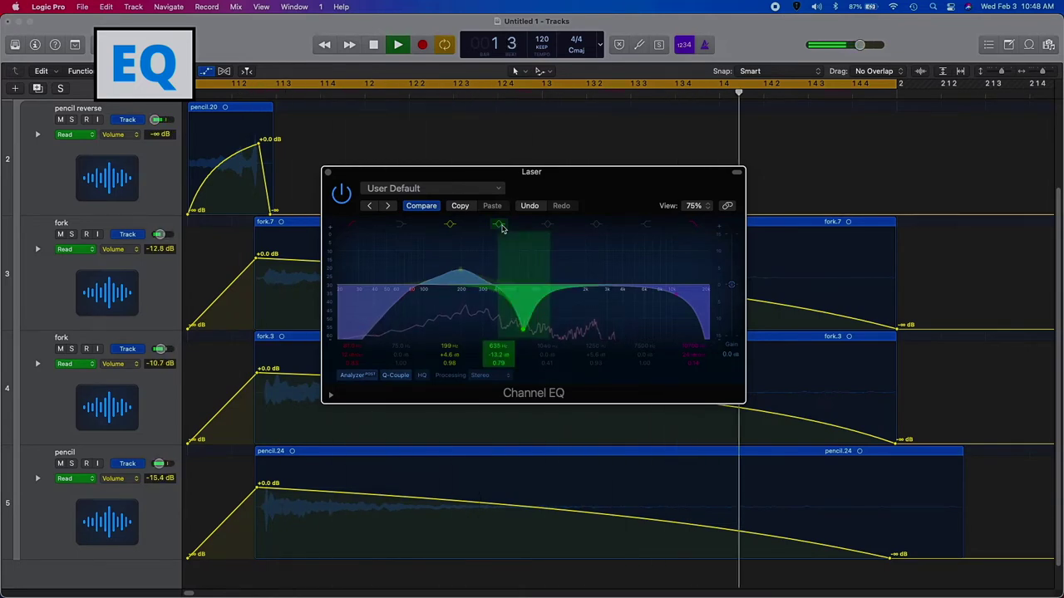
{"action": "left_click", "coordinate": [596, 226]}
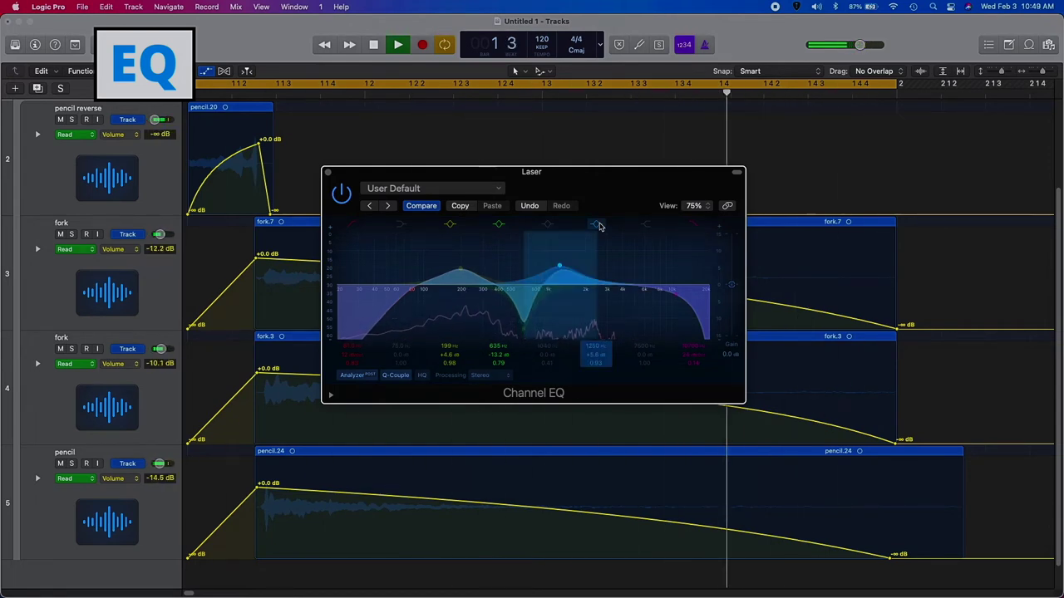
Bypass and re-enable the Channel EQ twice to hear its effect.
{"action": "left_click", "coordinate": [343, 194]}
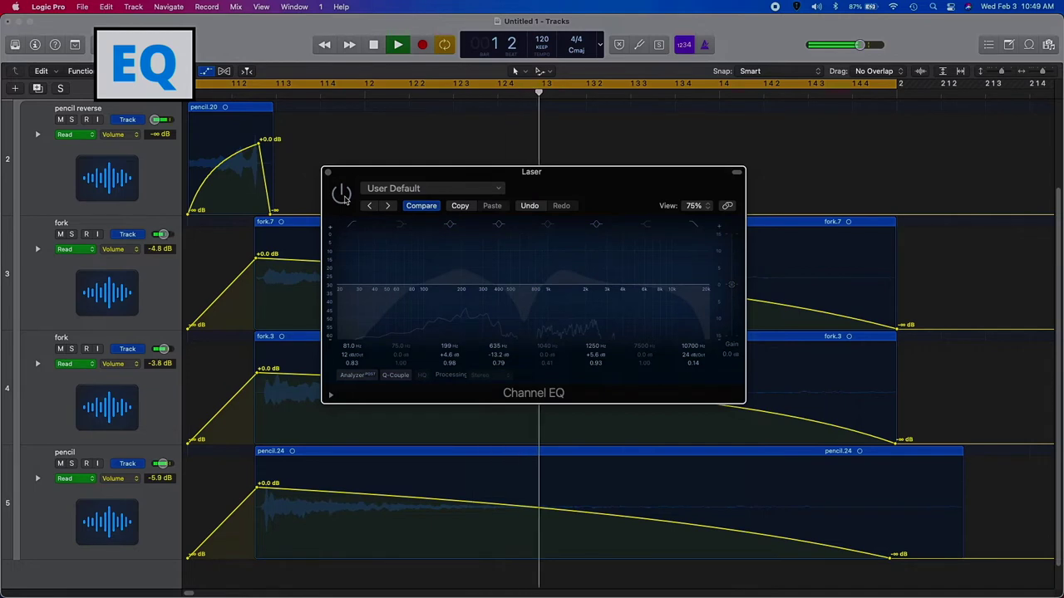
{"action": "left_click", "coordinate": [343, 195]}
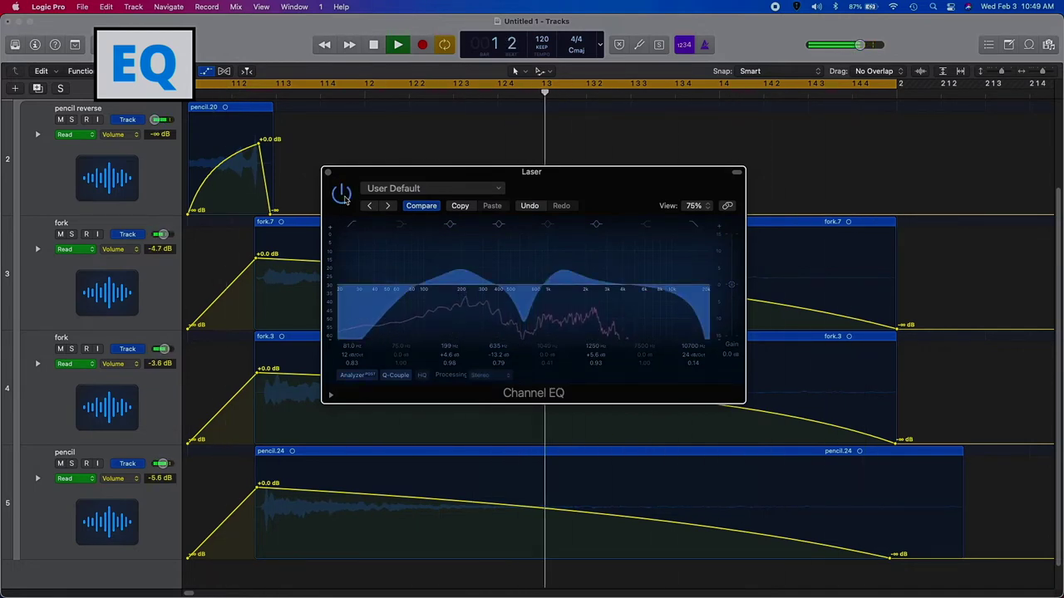
{"action": "left_click", "coordinate": [342, 194]}
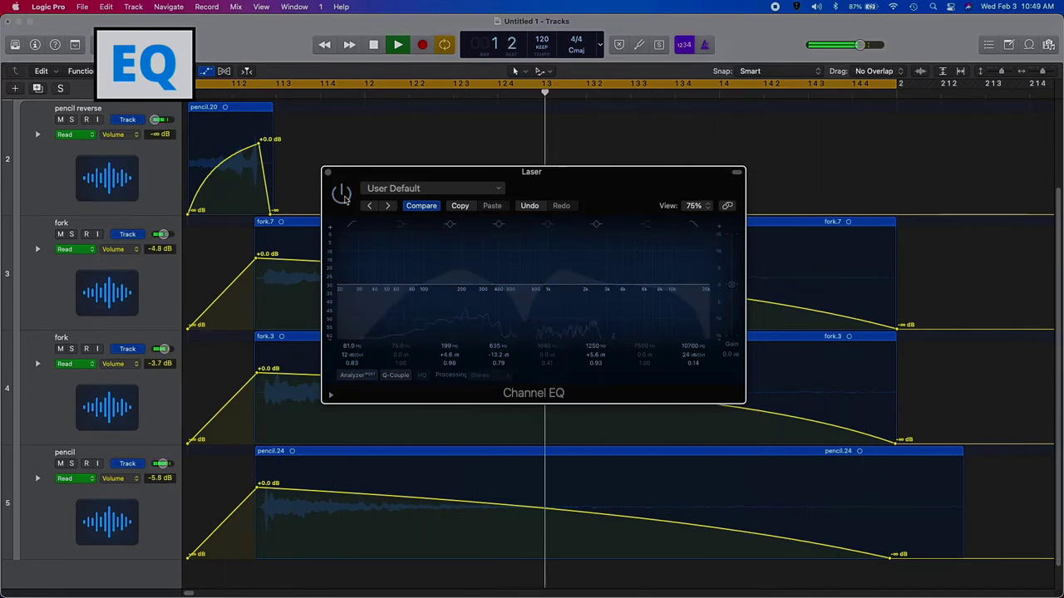
{"action": "left_click", "coordinate": [344, 197]}
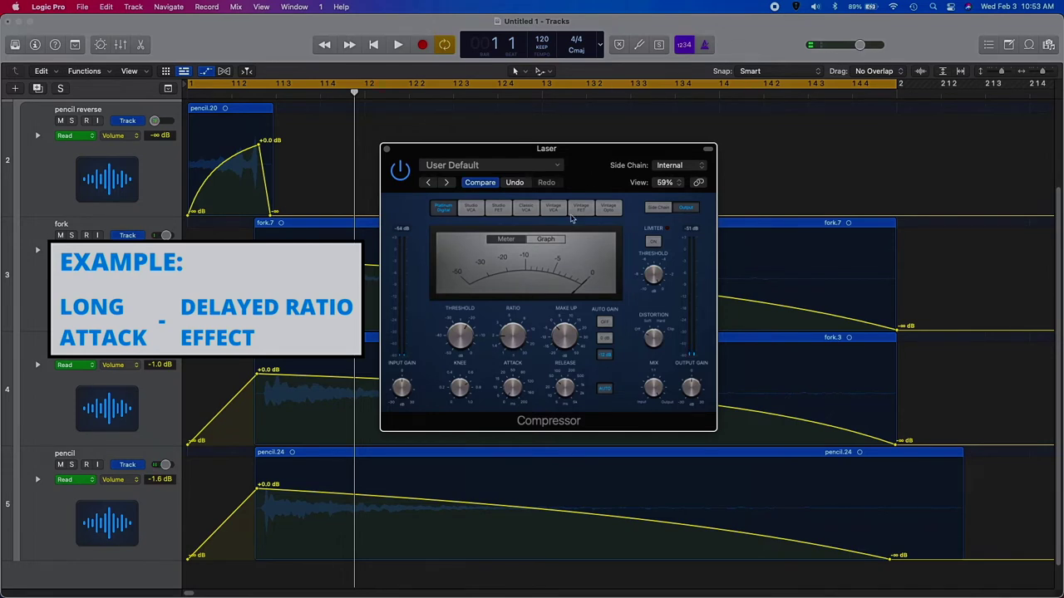
Show the Compressor graph and lower the threshold to about -10 dB during playback.
{"action": "left_click", "coordinate": [546, 239]}
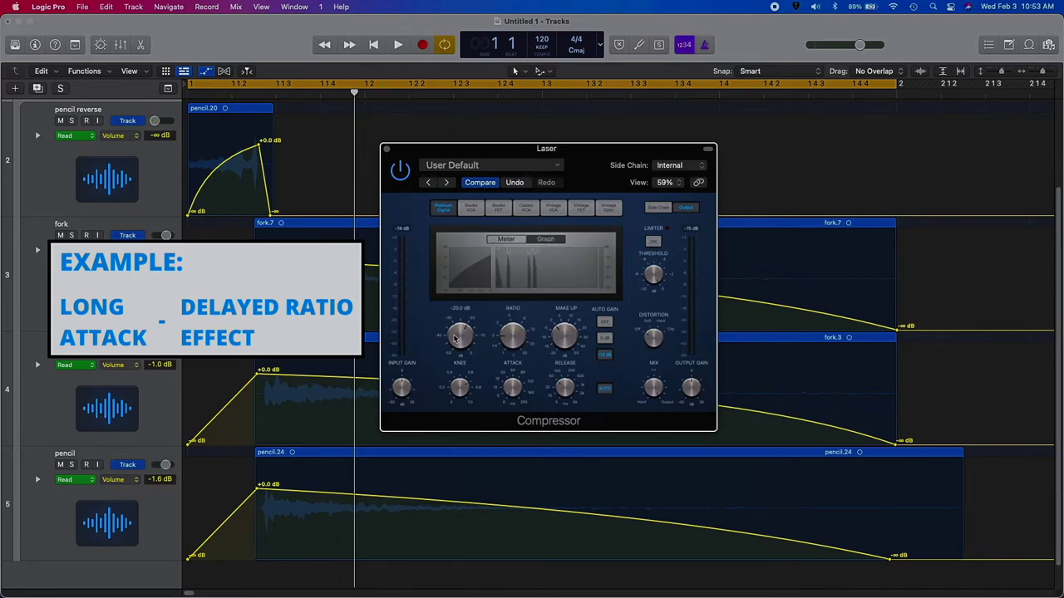
{"action": "key", "text": "space"}
{"action": "mouse_move", "coordinate": [455, 338]}
{"action": "left_mouse_down"}
{"action": "mouse_move", "coordinate": [461, 367]}
{"action": "mouse_move", "coordinate": [462, 322]}
{"action": "left_mouse_up"}
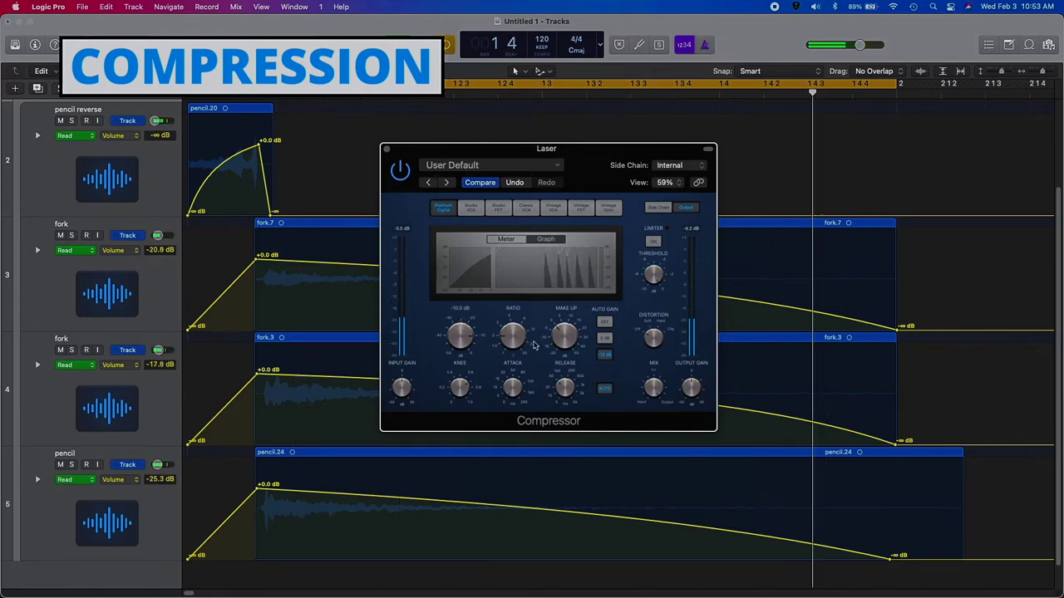
Raise the Compressor ratio to about 5:1 and set the attack to about 50 ms.
{"action": "left_click_drag", "start_coordinate": [510, 330], "coordinate": [511, 349]}
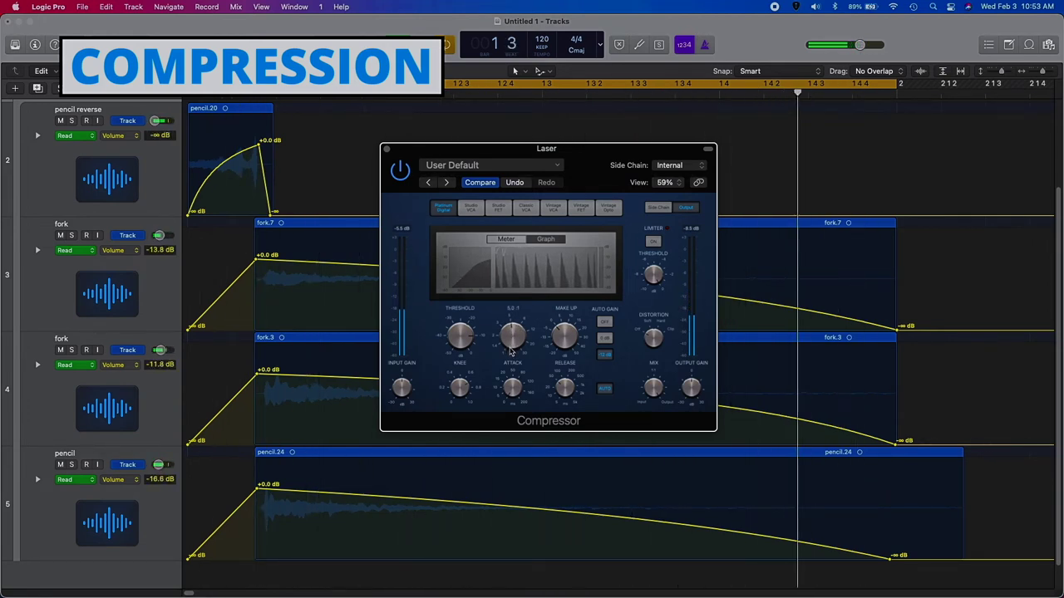
{"action": "left_click_drag", "start_coordinate": [510, 387], "coordinate": [510, 375]}
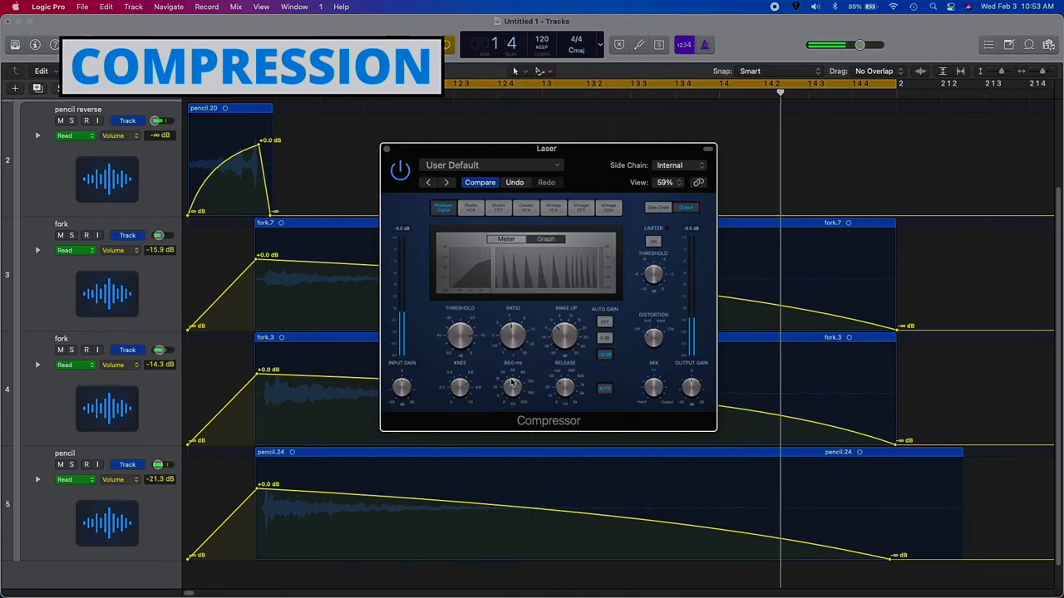
{"action": "left_click_drag", "start_coordinate": [513, 391], "coordinate": [512, 399]}
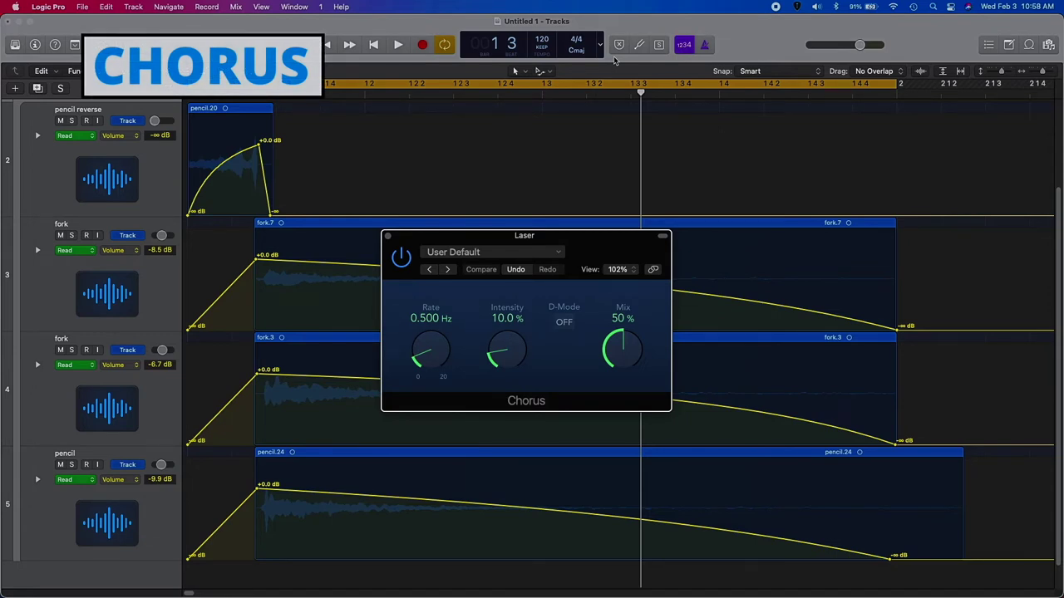
Set the Chorus to 1.067 Hz rate, 61% intensity and 65% mix, then compare it bypassed.
{"action": "left_click_drag", "start_coordinate": [585, 236], "coordinate": [591, 227]}
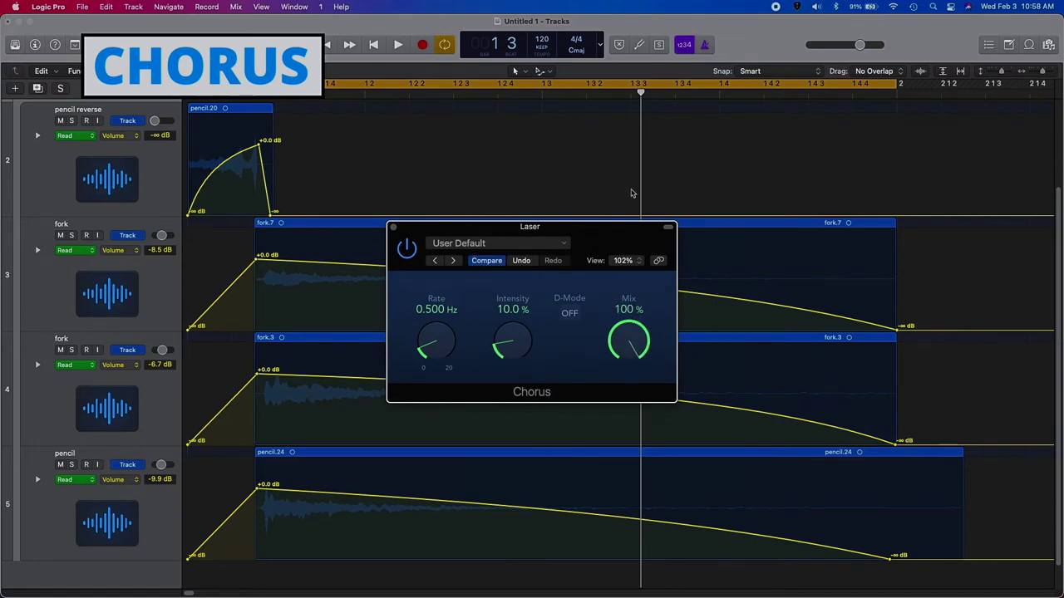
{"action": "key", "text": "space"}
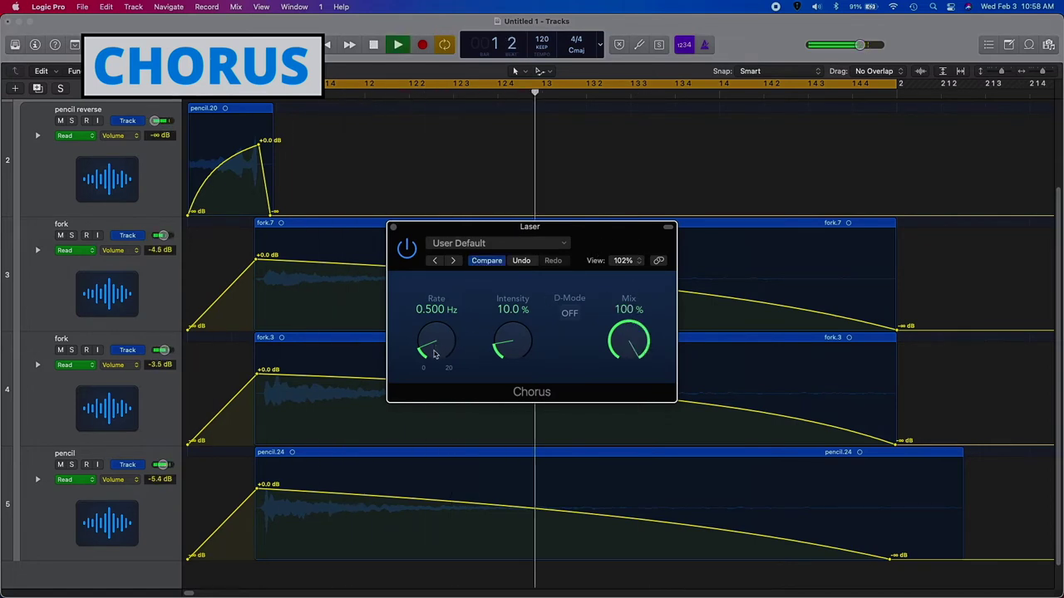
{"action": "mouse_move", "coordinate": [436, 348]}
{"action": "left_mouse_down"}
{"action": "mouse_move", "coordinate": [425, 282]}
{"action": "mouse_move", "coordinate": [435, 255]}
{"action": "mouse_move", "coordinate": [441, 335]}
{"action": "left_mouse_up"}
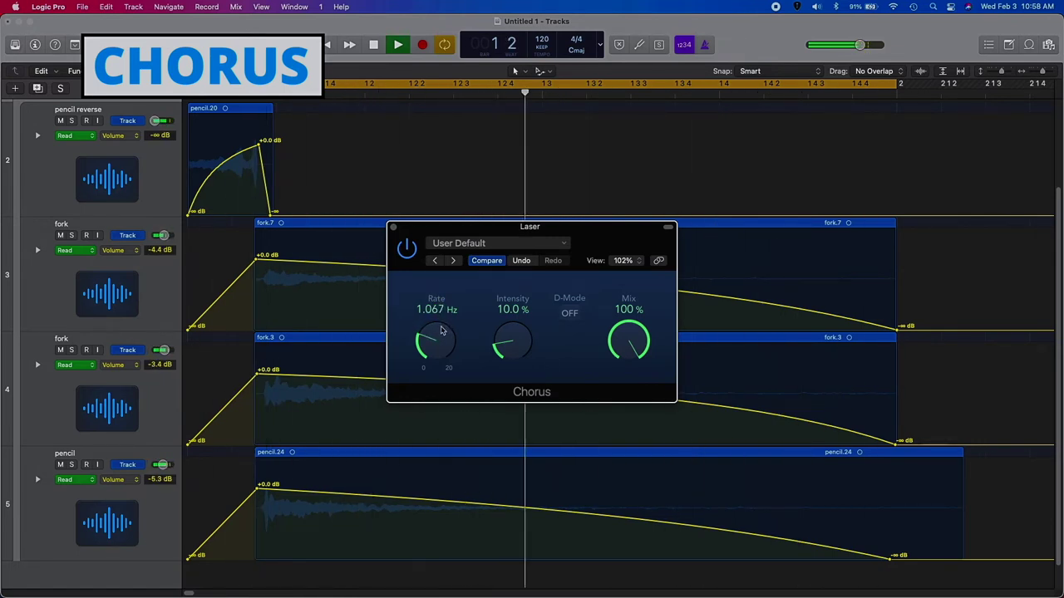
{"action": "mouse_move", "coordinate": [504, 346]}
{"action": "left_mouse_down"}
{"action": "mouse_move", "coordinate": [512, 325]}
{"action": "mouse_move", "coordinate": [514, 352]}
{"action": "left_mouse_up"}
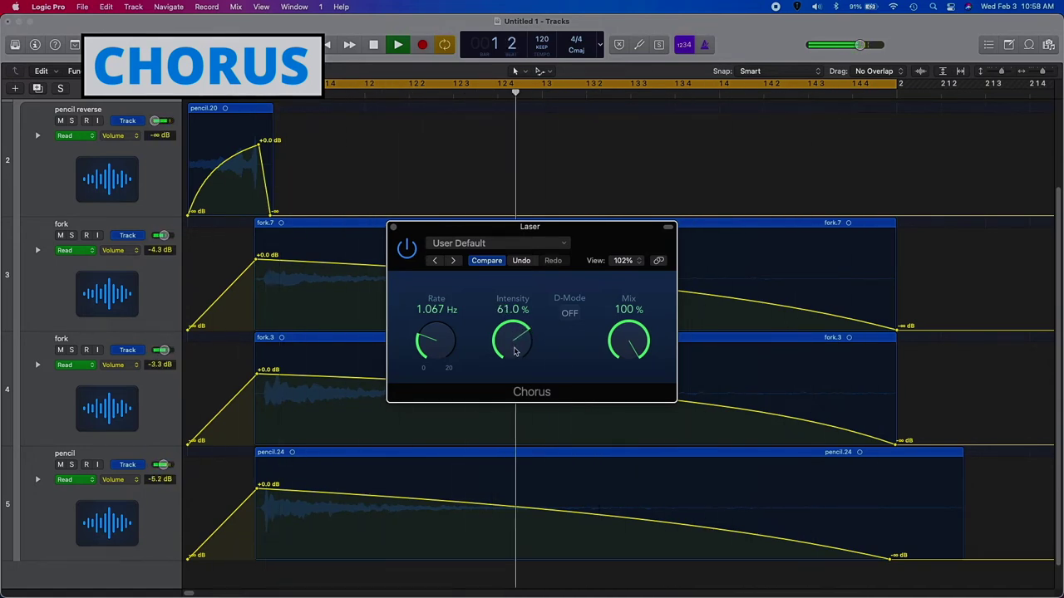
{"action": "left_click_drag", "start_coordinate": [632, 340], "coordinate": [618, 313]}
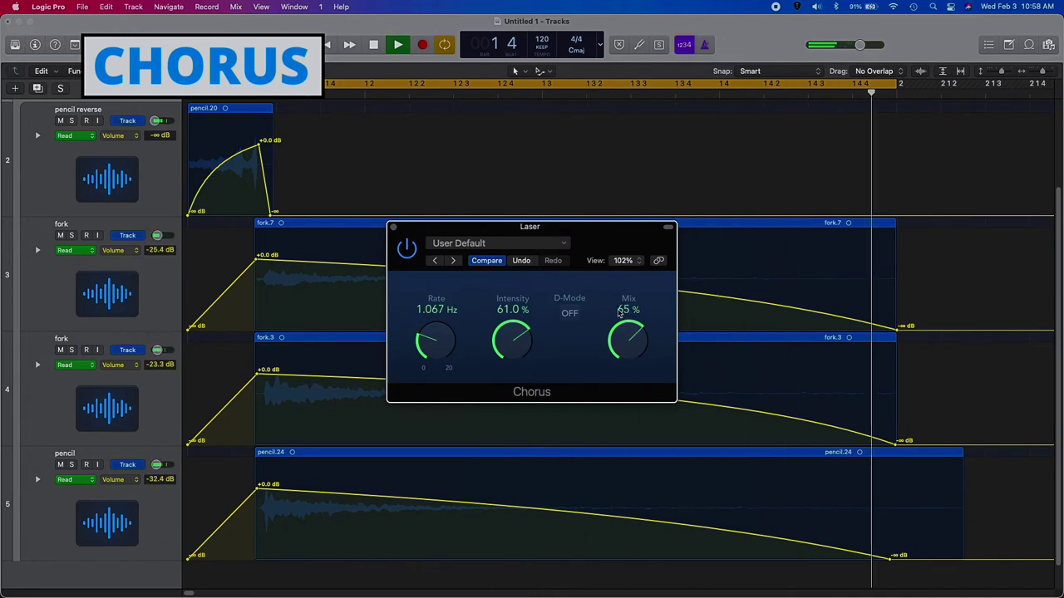
{"action": "left_click", "coordinate": [406, 248]}
{"action": "left_click", "coordinate": [405, 248]}
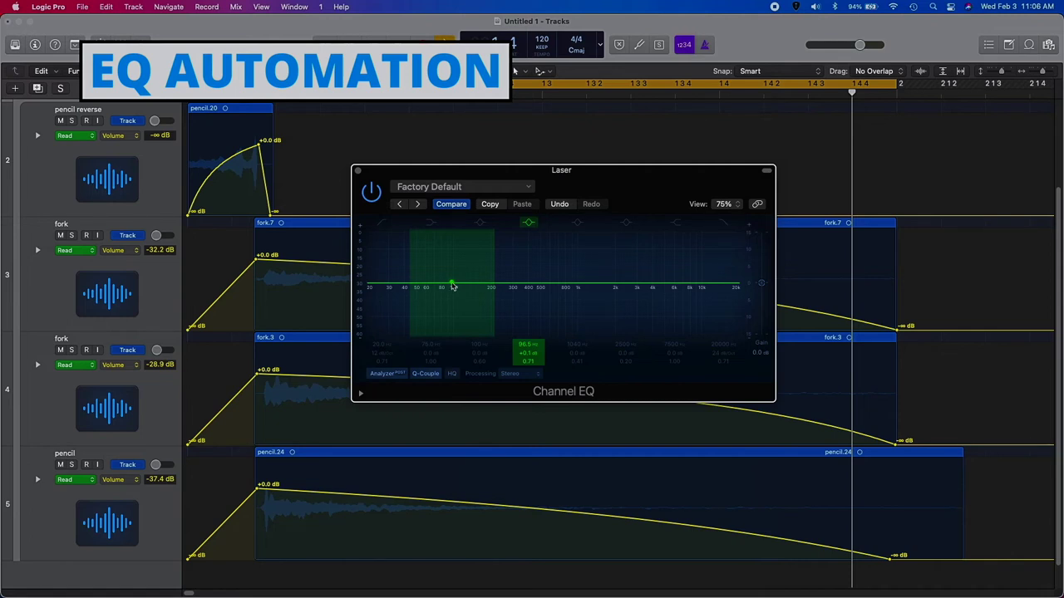
Play the laser to hear the Channel EQ band sweep from about 96 Hz to 145 Hz.
{"action": "key", "text": "space"}
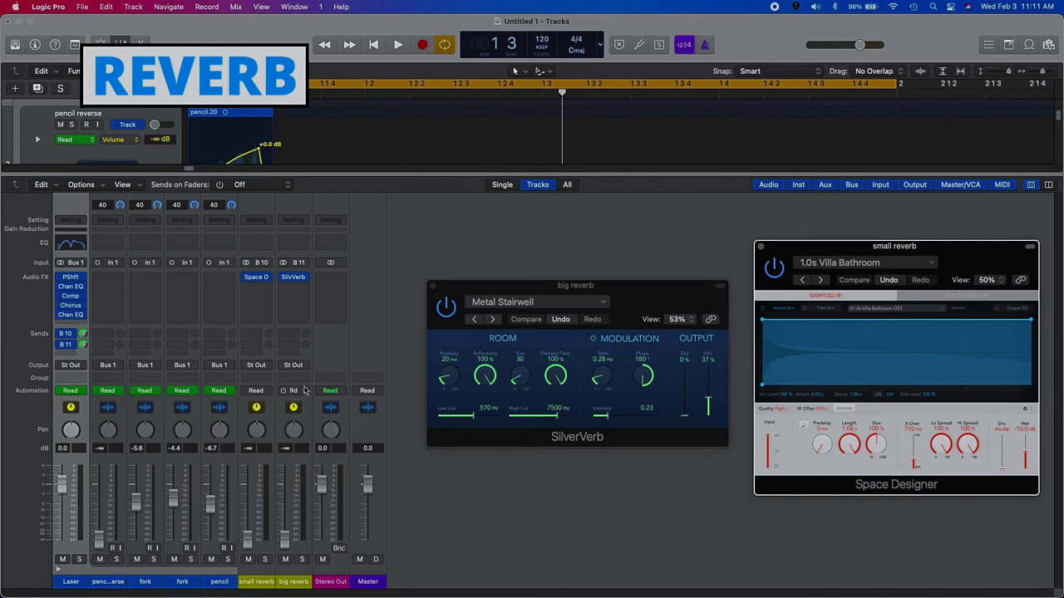
Play through the mixer, bypassing and restoring Space Designer and SilverVerb to compare the reverbs.
{"action": "key", "text": "space"}
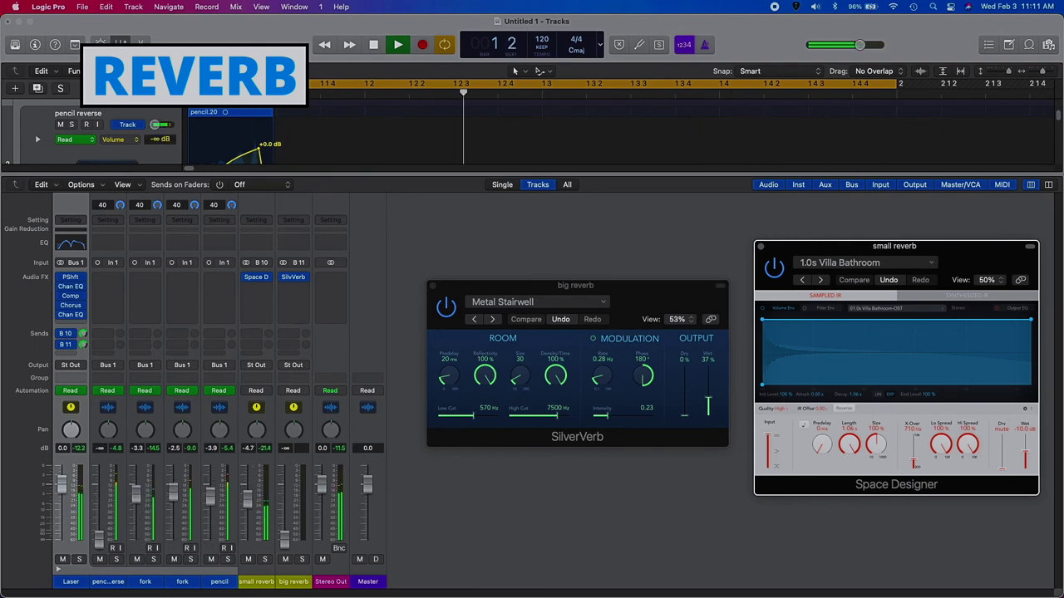
{"action": "left_click", "coordinate": [271, 559]}
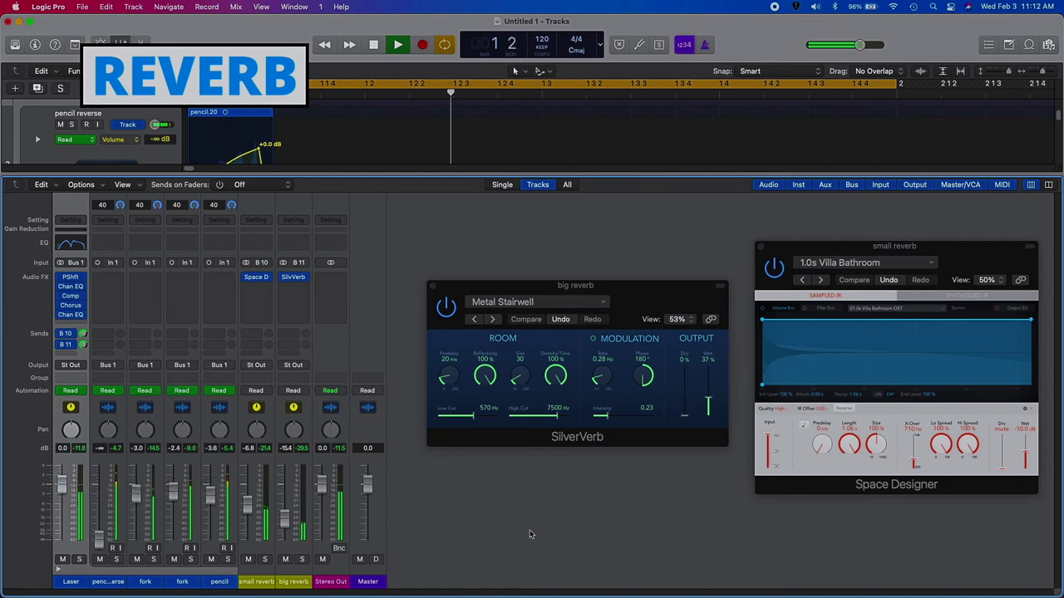
{"action": "left_click", "coordinate": [773, 269]}
{"action": "left_click", "coordinate": [445, 307]}
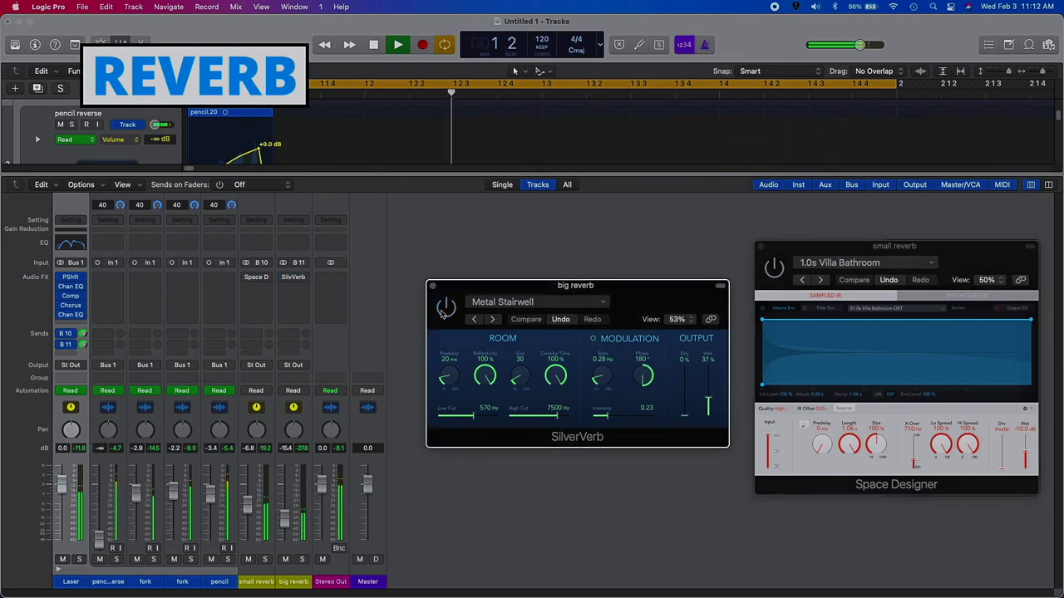
{"action": "left_click", "coordinate": [445, 307]}
{"action": "left_click", "coordinate": [773, 270]}
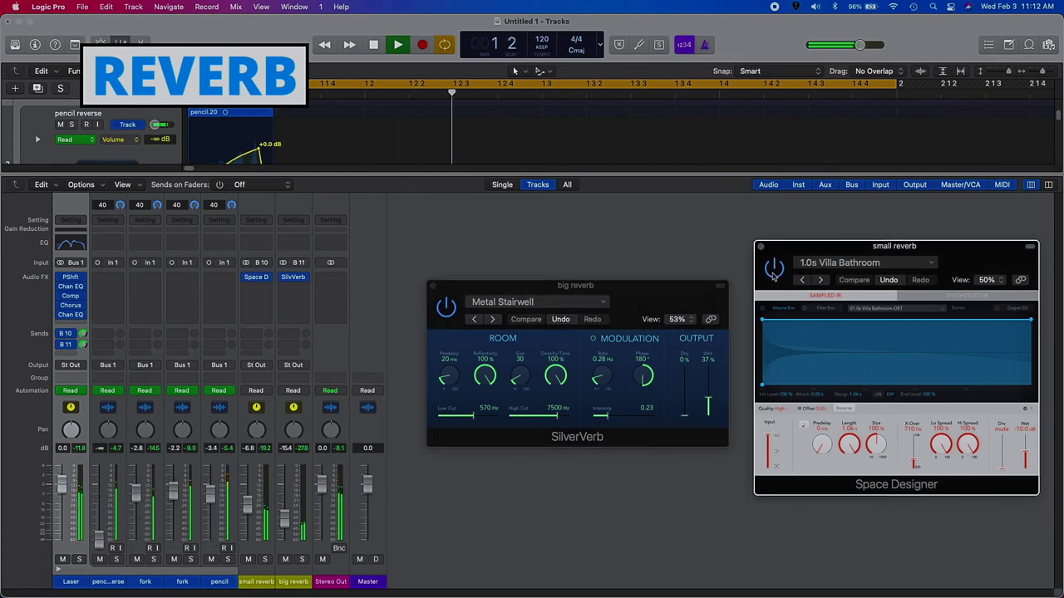